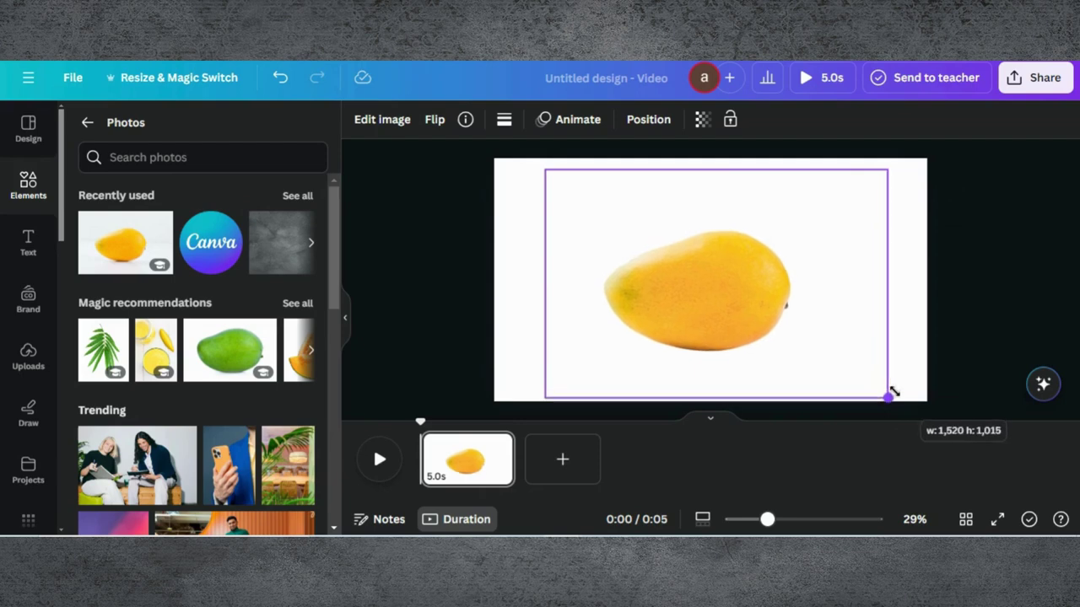
# Shift the mango photo slightly up and to the left on the page and deselect it.
pyautogui.moveTo(735, 286)
pyautogui.mouseDown()
pyautogui.moveTo(726, 270)
pyautogui.moveTo(729, 280)
pyautogui.mouseUp()
pyautogui.click(403, 253)
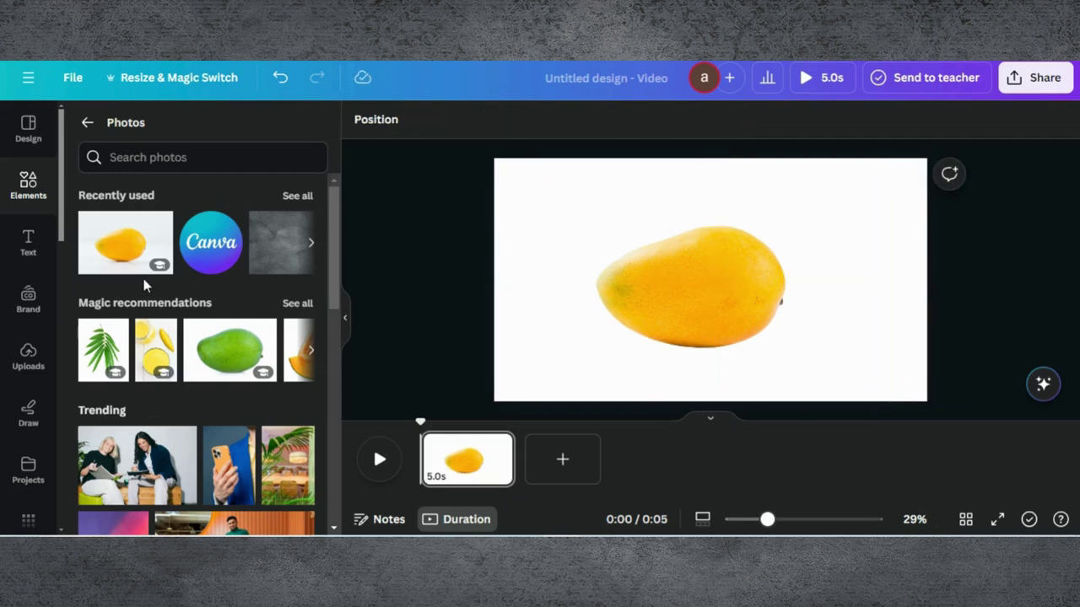
# Open the TypeCraft app and set its text to "MANGO".
pyautogui.scroll(-5, 28, 424)
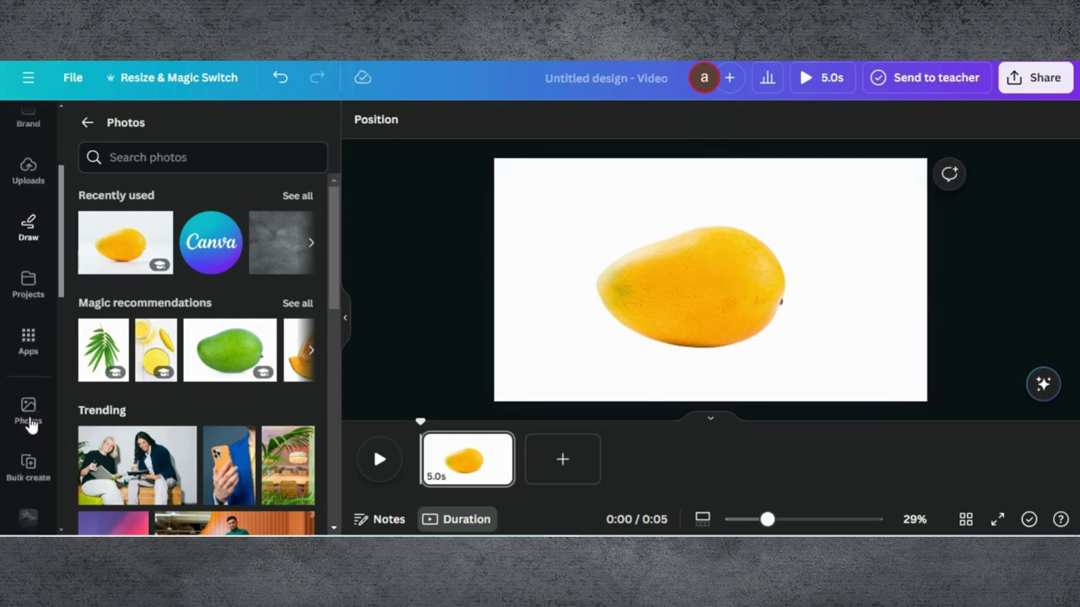
pyautogui.click(26, 161)
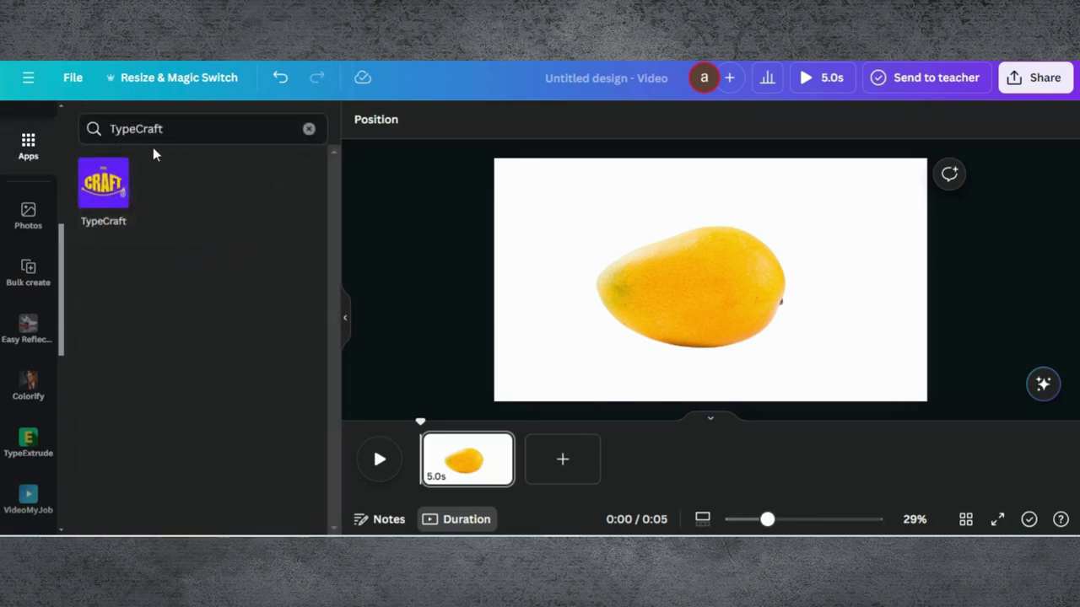
pyautogui.click(104, 196)
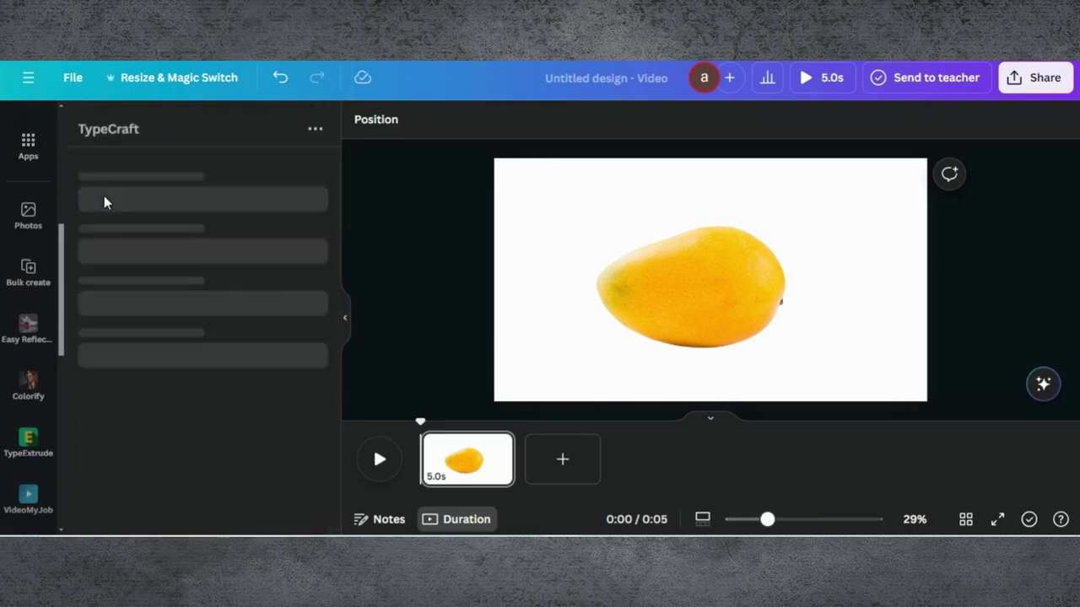
pyautogui.tripleClick(166, 187)
pyautogui.write('MANGO')
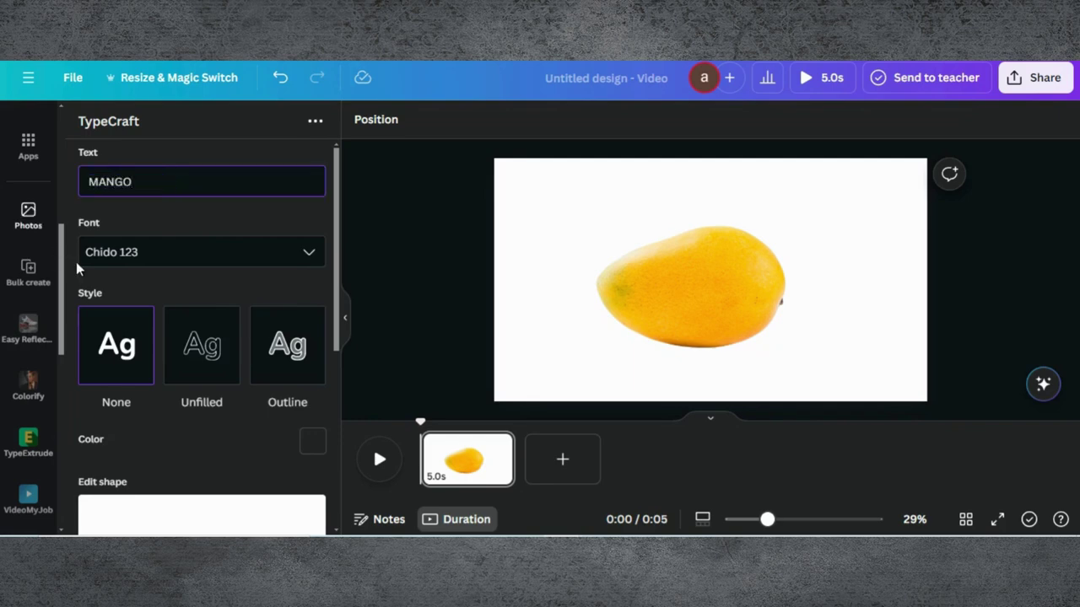
# Change the TypeCraft text color to white.
pyautogui.scroll(-5, 99, 289)
pyautogui.scroll(5, 265, 186)
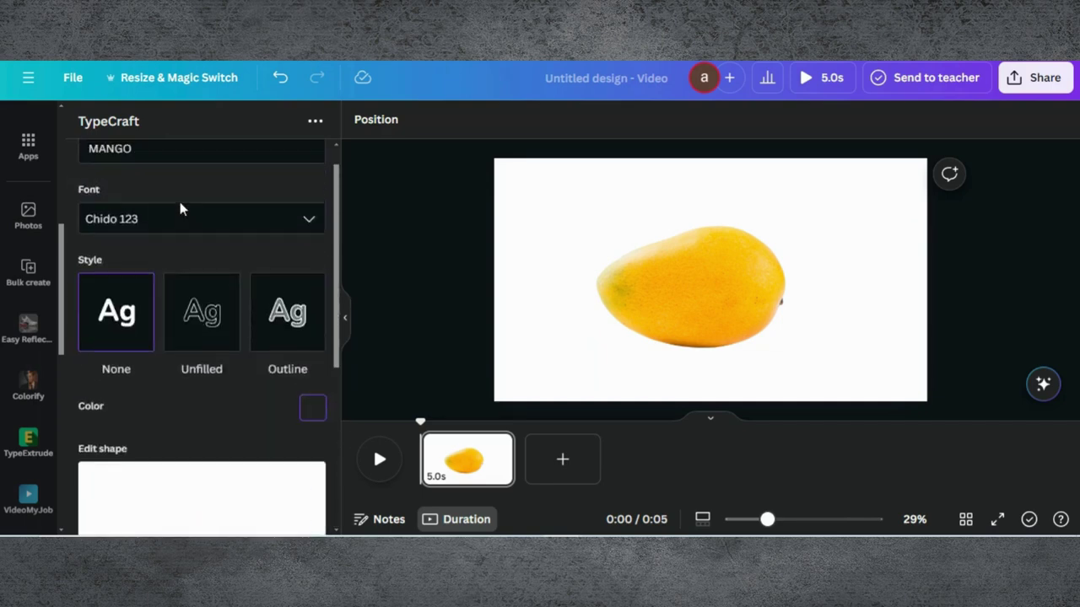
pyautogui.click(312, 410)
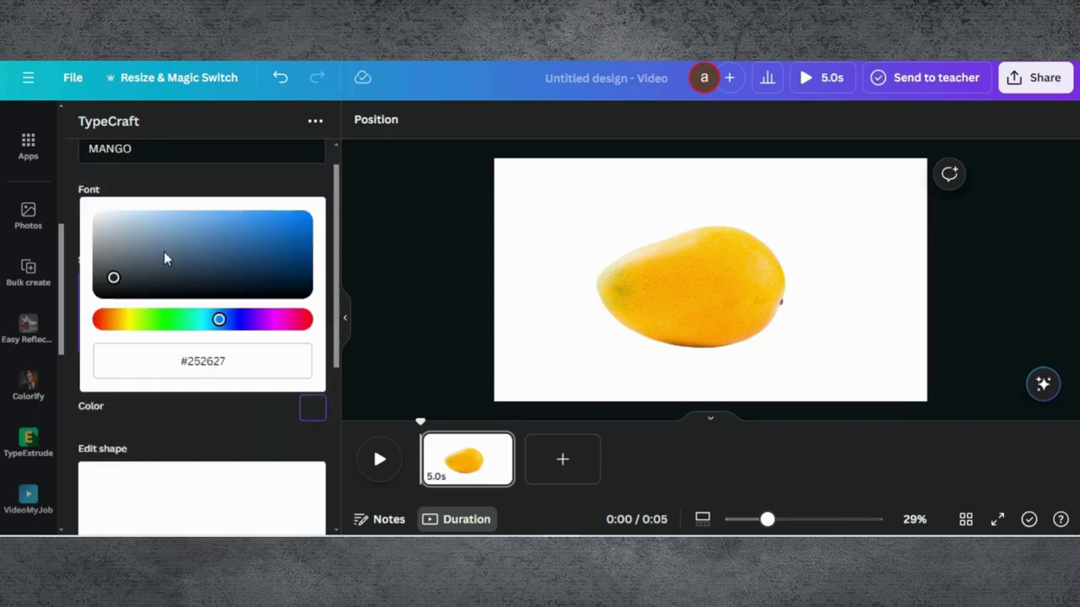
pyautogui.click(102, 223)
pyautogui.click(172, 430)
# Bend the upper edge of the MANGO text into a high arch by reshaping its middle point and curve handles.
pyautogui.scroll(-3, 169, 422)
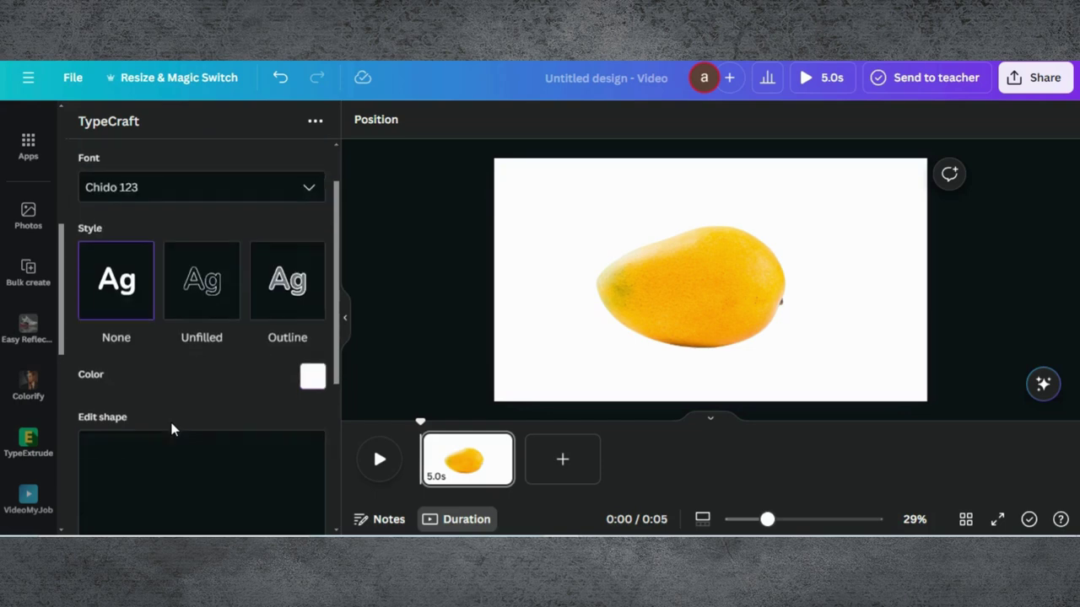
pyautogui.moveTo(150, 336); pyautogui.dragTo(157, 287)
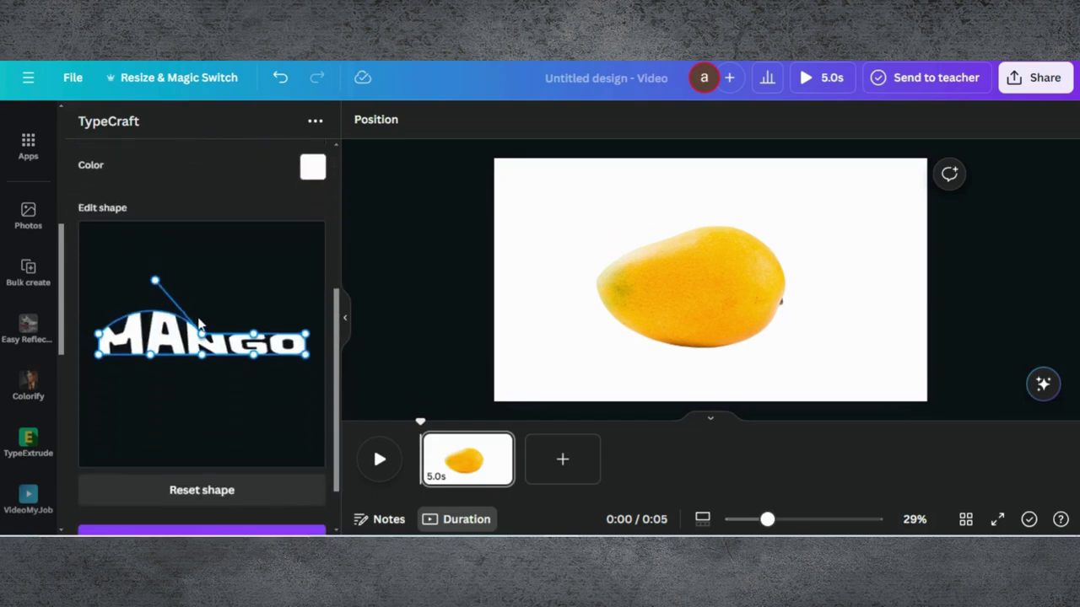
pyautogui.moveTo(203, 335); pyautogui.dragTo(222, 276)
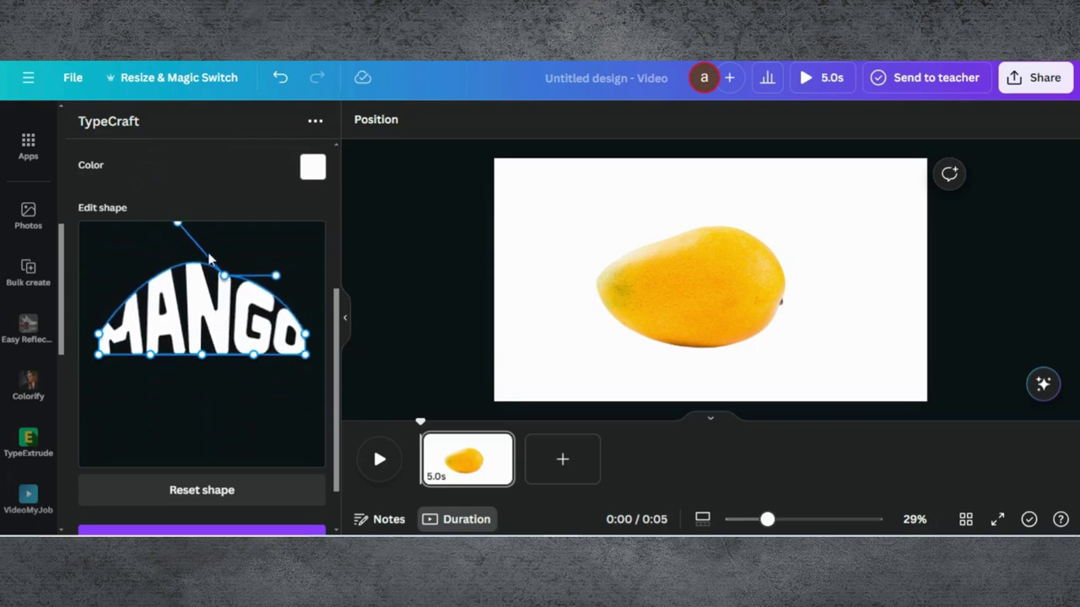
pyautogui.moveTo(177, 227); pyautogui.dragTo(178, 251)
pyautogui.moveTo(232, 283); pyautogui.dragTo(212, 274)
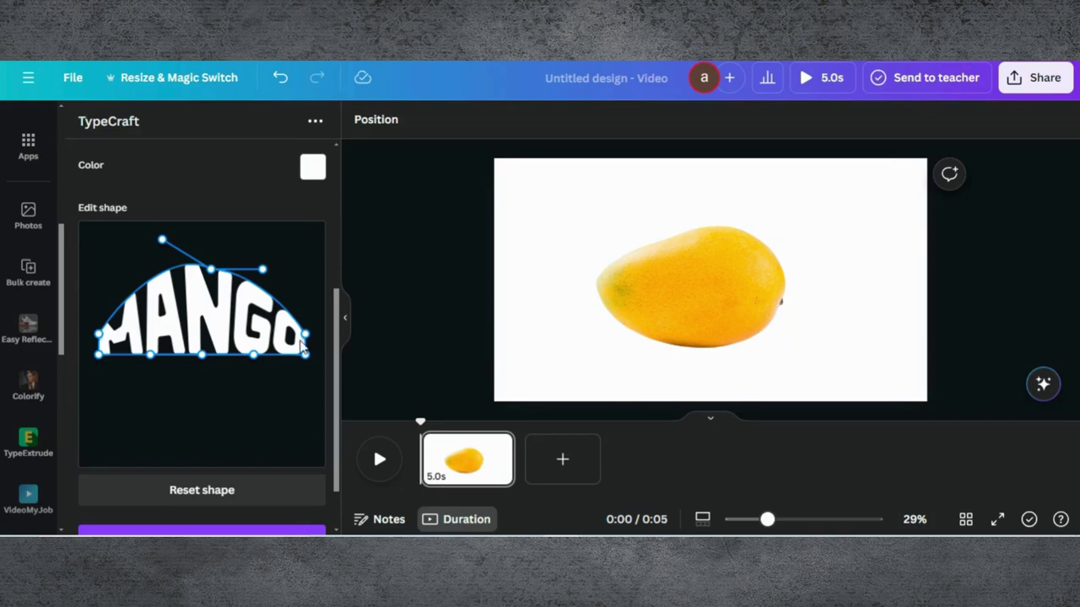
# Stretch the outer corners of the MANGO shape to follow the fruit and place the text element on the design.
pyautogui.moveTo(307, 354); pyautogui.dragTo(309, 326)
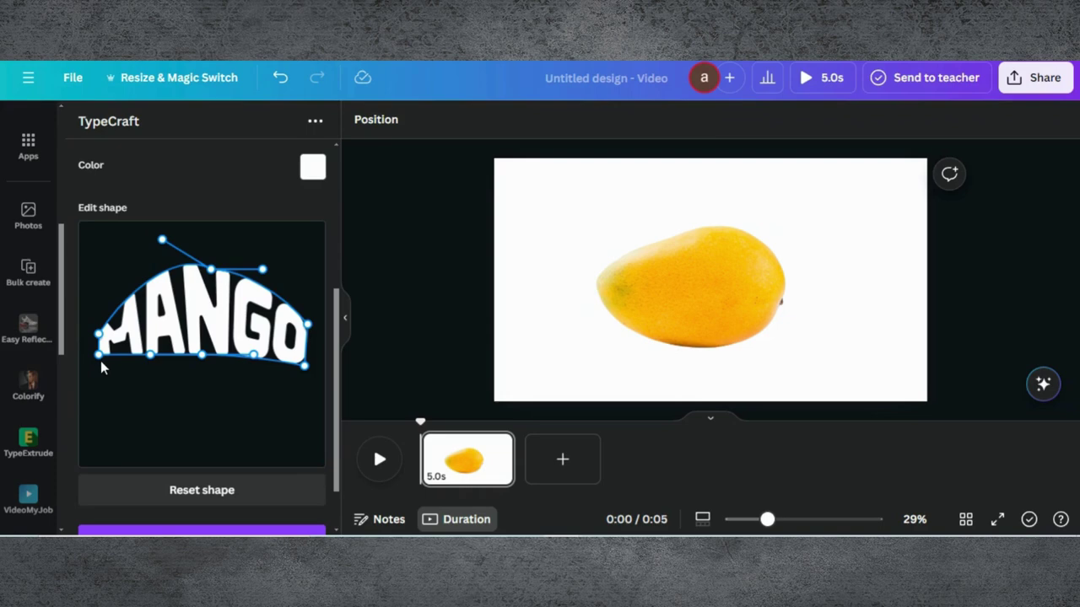
pyautogui.moveTo(100, 359); pyautogui.dragTo(101, 377)
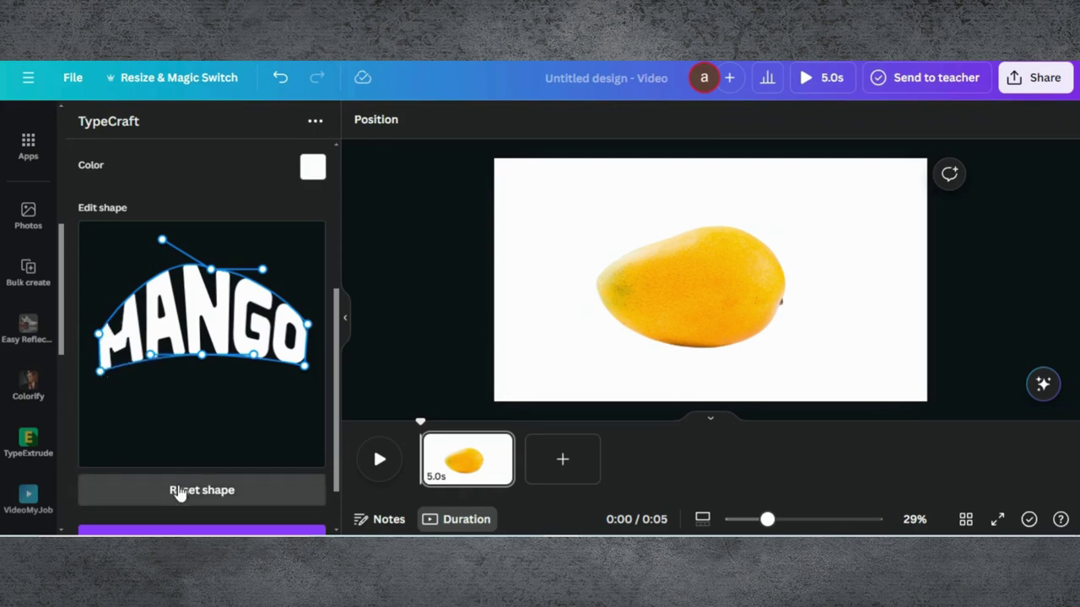
pyautogui.scroll(-2, 178, 422)
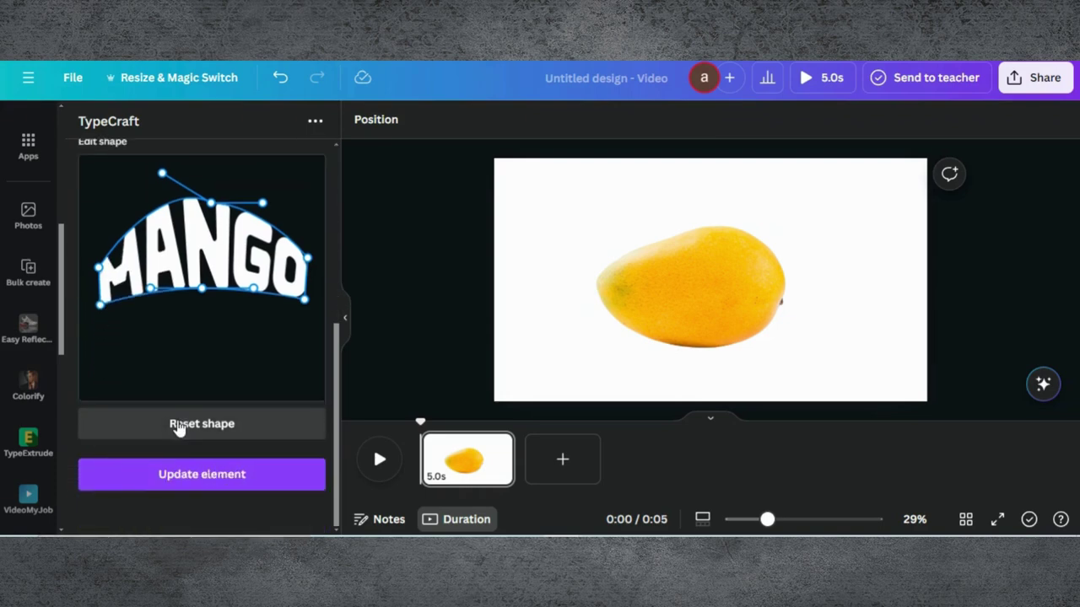
pyautogui.click(186, 475)
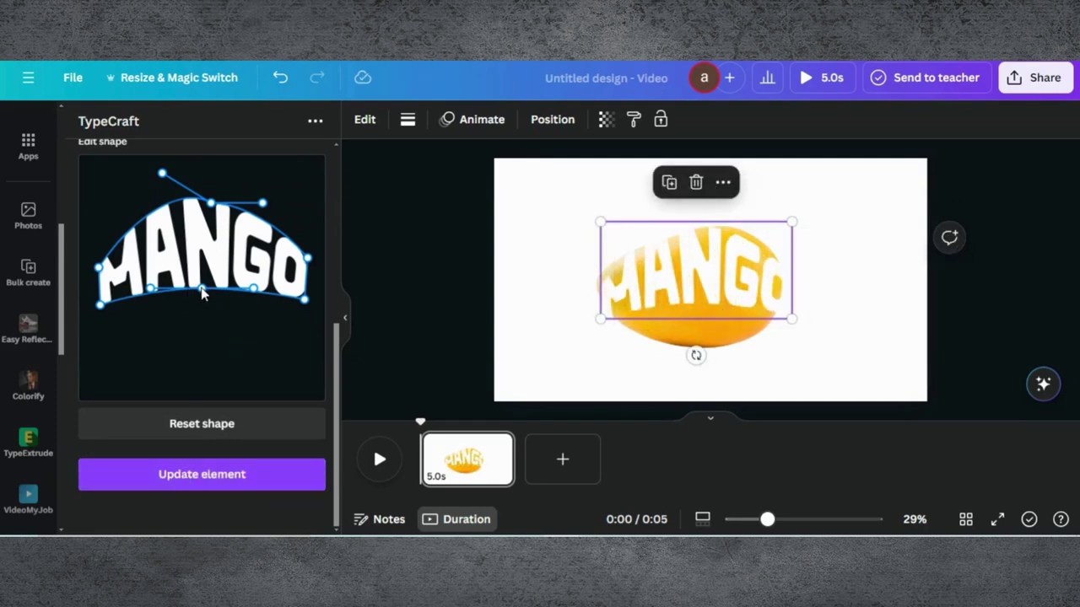
# Bulge the lower edge of the MANGO text downward, pull its right corners slightly inward, and update the element on the mango.
pyautogui.moveTo(202, 292); pyautogui.dragTo(209, 340)
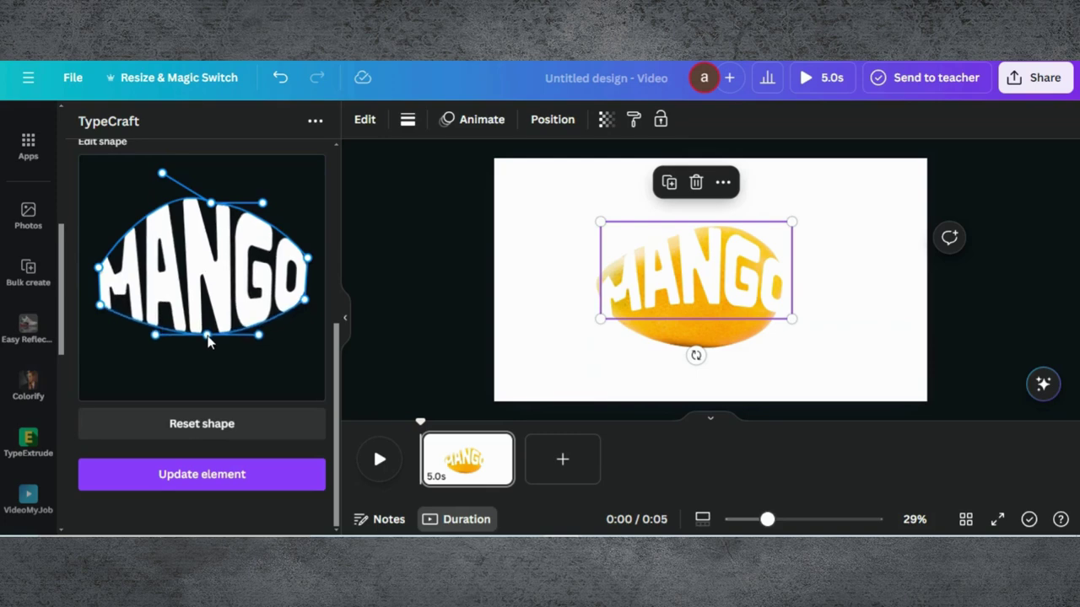
pyautogui.moveTo(307, 302); pyautogui.dragTo(300, 301)
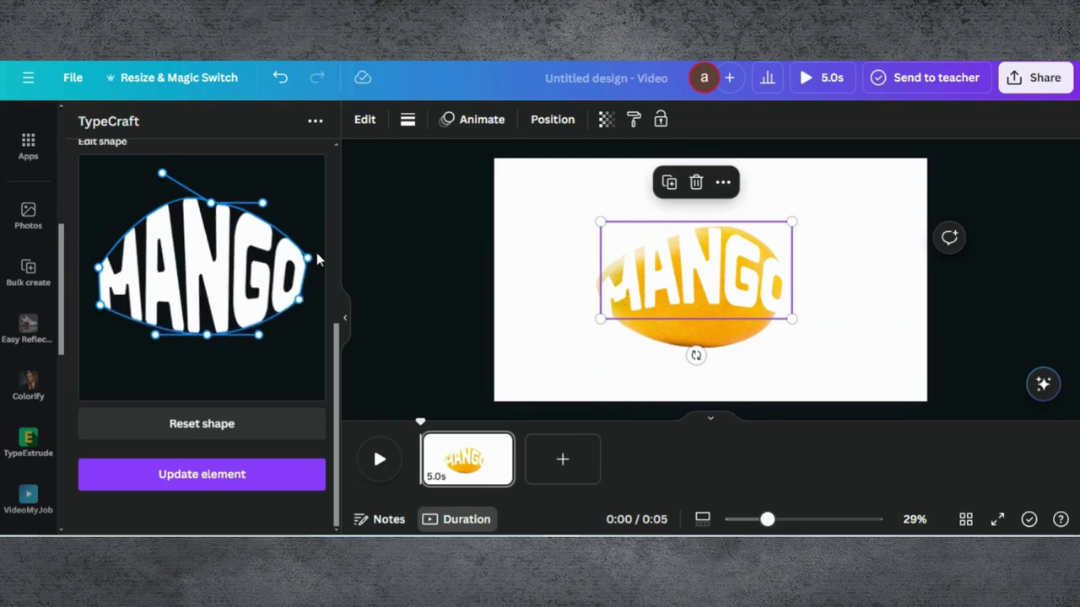
pyautogui.moveTo(309, 259); pyautogui.dragTo(304, 259)
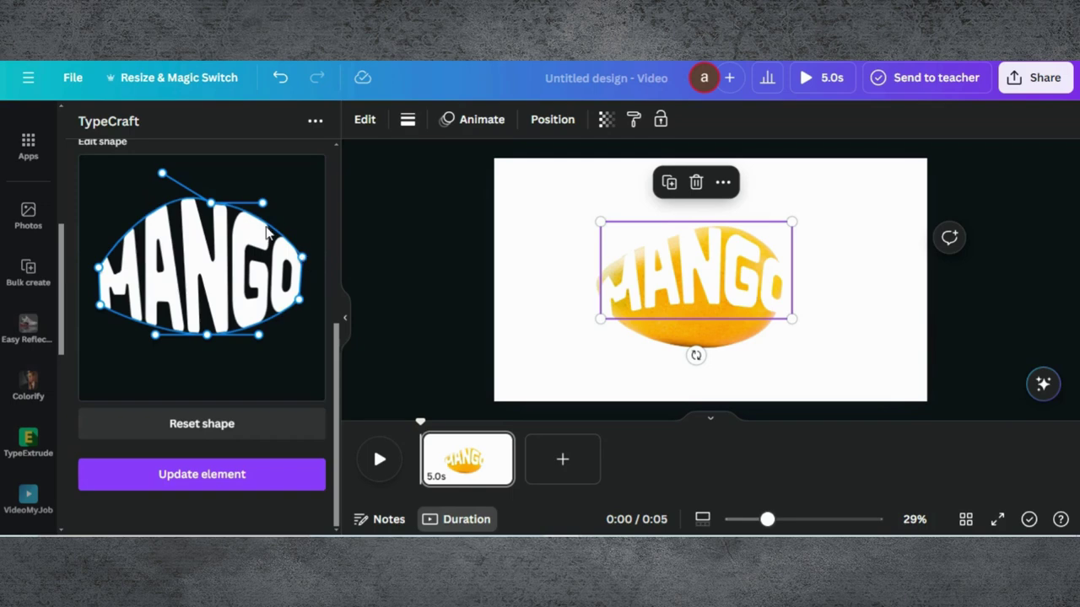
pyautogui.click(242, 469)
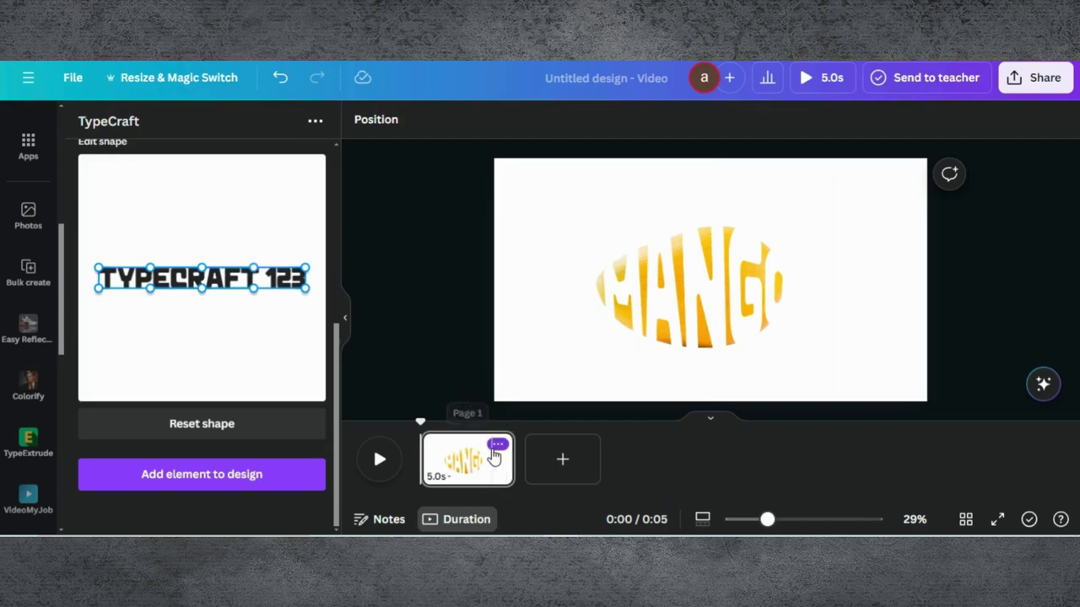
# Duplicate the page and delete the mango photo from the copy, leaving the white MANGO text selected.
pyautogui.click(497, 445)
pyautogui.click(559, 189)
pyautogui.click(578, 474)
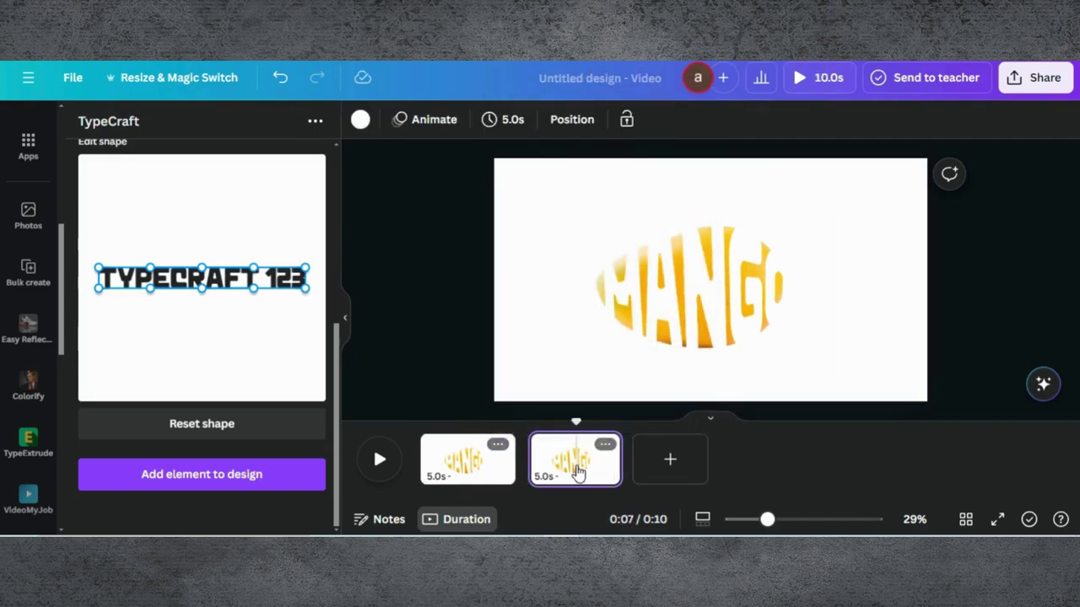
pyautogui.click(589, 200)
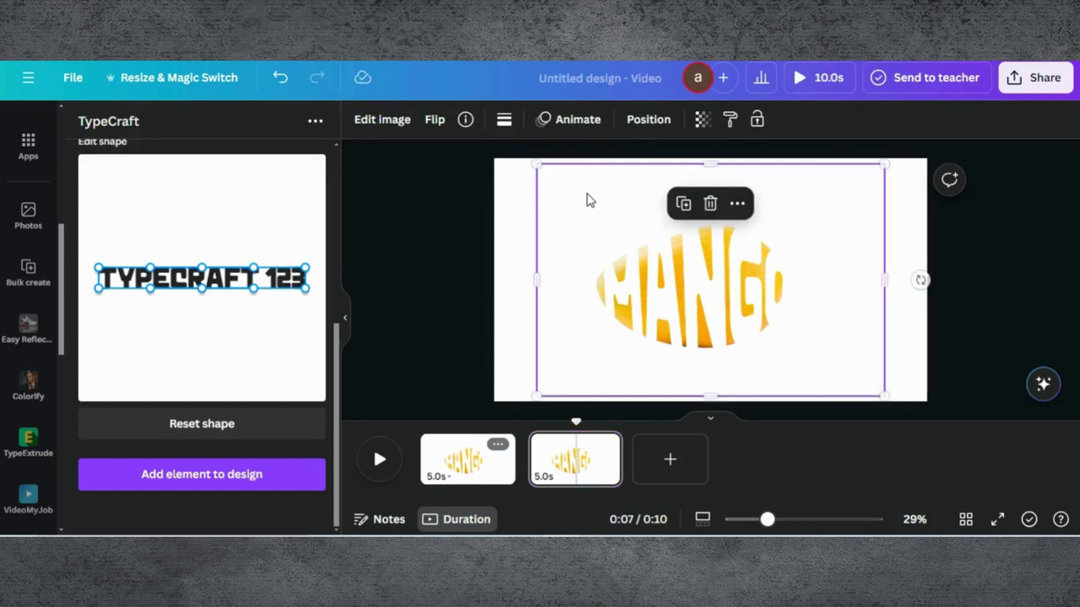
pyautogui.click(710, 202)
pyautogui.click(679, 290)
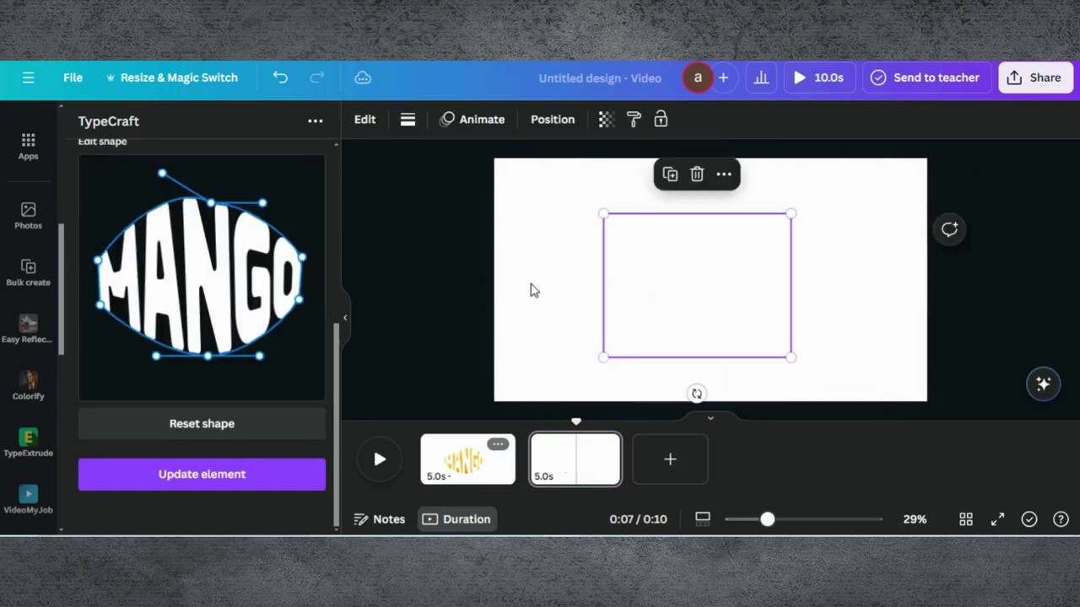
# Add a square shape from the element library to the second page.
pyautogui.scroll(5, 28, 161)
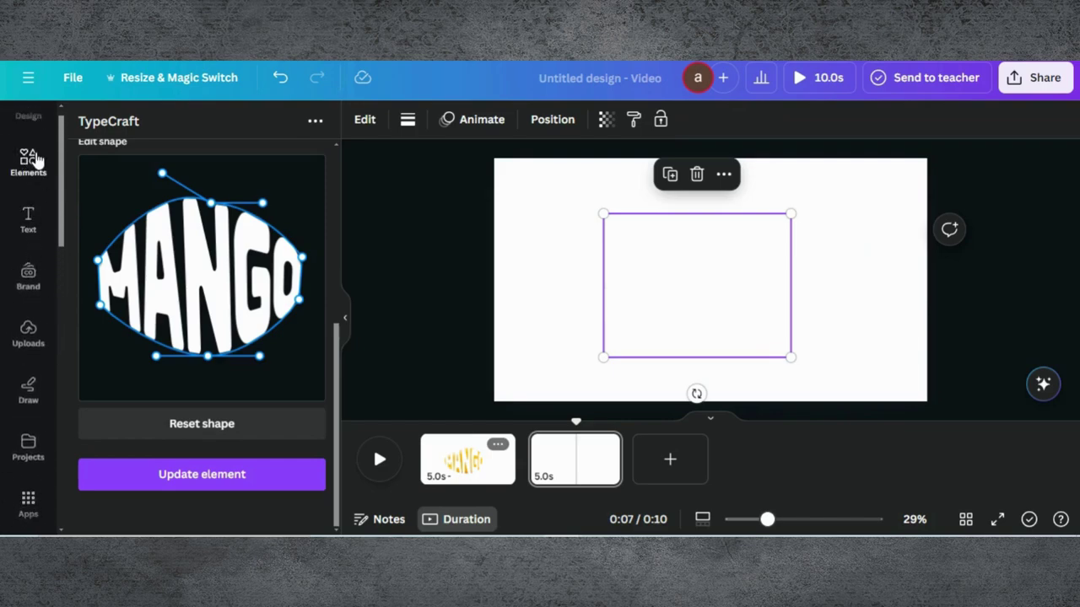
pyautogui.click(29, 160)
pyautogui.click(87, 121)
pyautogui.scroll(-2, 173, 295)
pyautogui.scroll(4, 173, 294)
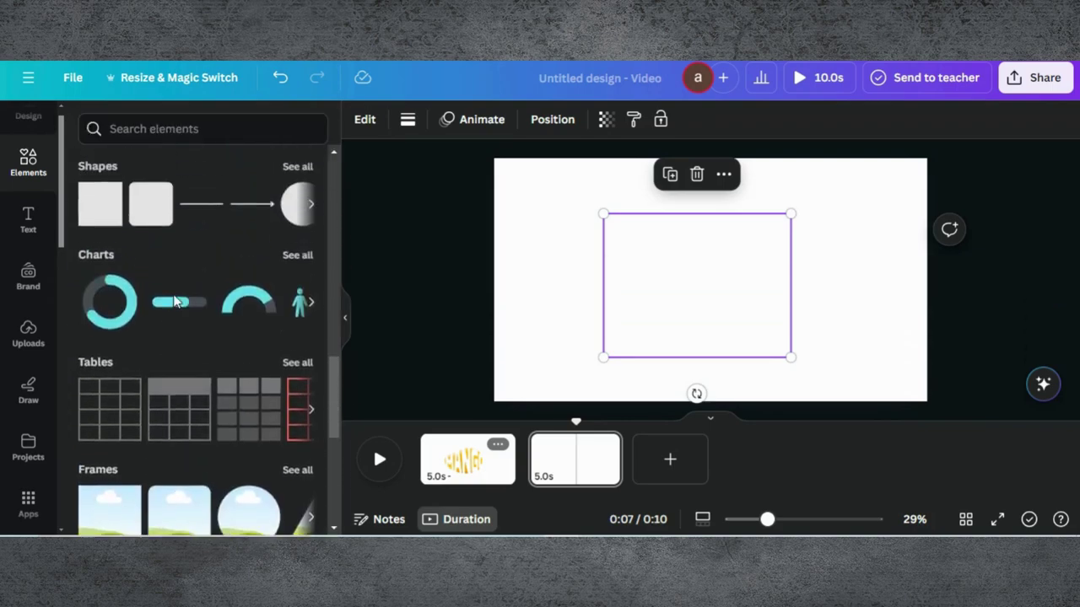
pyautogui.scroll(1, 173, 300)
pyautogui.click(105, 264)
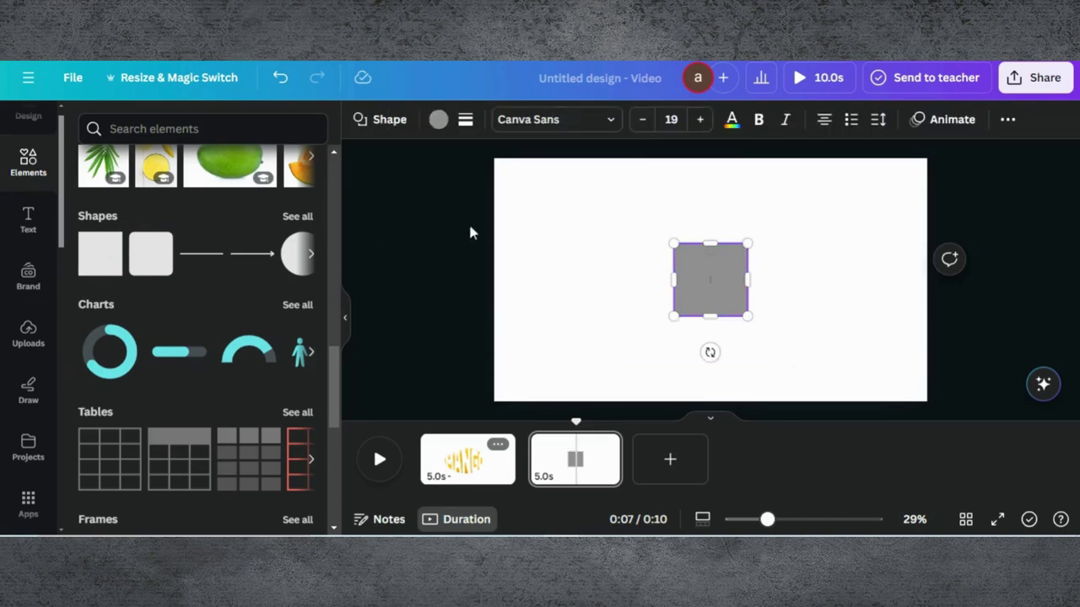
# Enlarge the square into a wide rectangle covering the MANGO text area and fill it with black.
pyautogui.click(743, 289)
pyautogui.click(710, 280)
pyautogui.moveTo(710, 281); pyautogui.dragTo(627, 272)
pyautogui.moveTo(664, 237); pyautogui.dragTo(830, 216)
pyautogui.moveTo(713, 309); pyautogui.dragTo(710, 367)
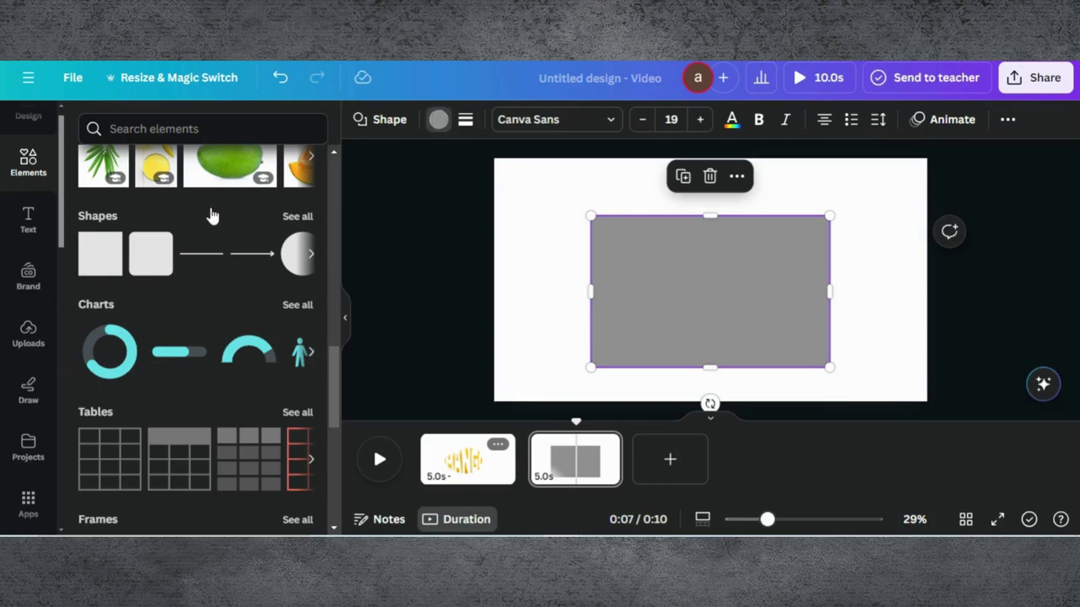
pyautogui.click(439, 119)
pyautogui.click(175, 218)
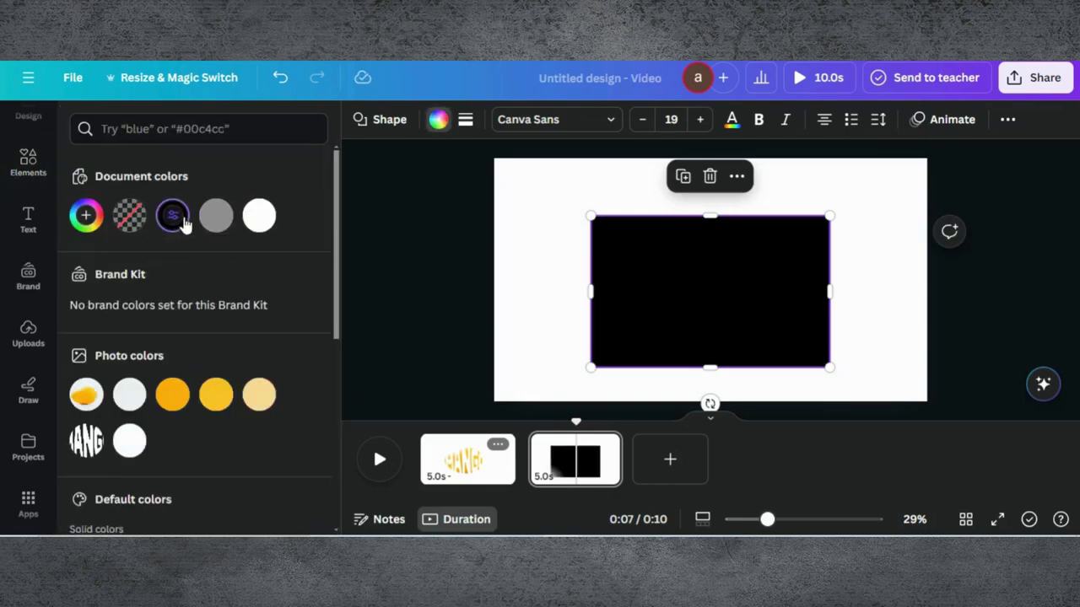
# Move the black rectangle behind the white MANGO text and center it around the lettering.
pyautogui.rightClick(658, 278)
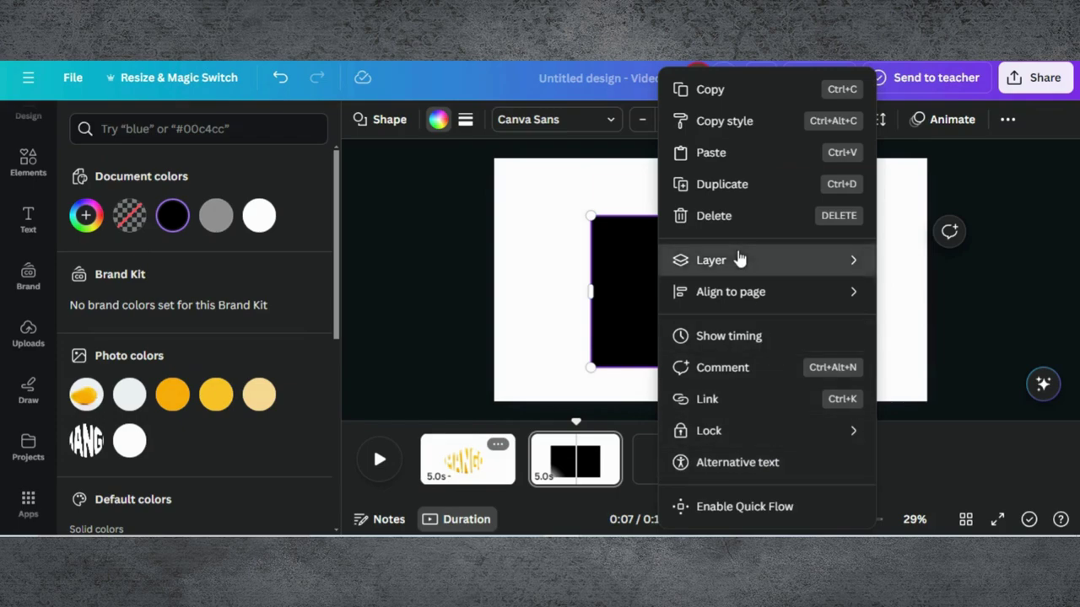
pyautogui.moveTo(737, 260)
pyautogui.click(923, 321)
pyautogui.moveTo(822, 338); pyautogui.dragTo(808, 331)
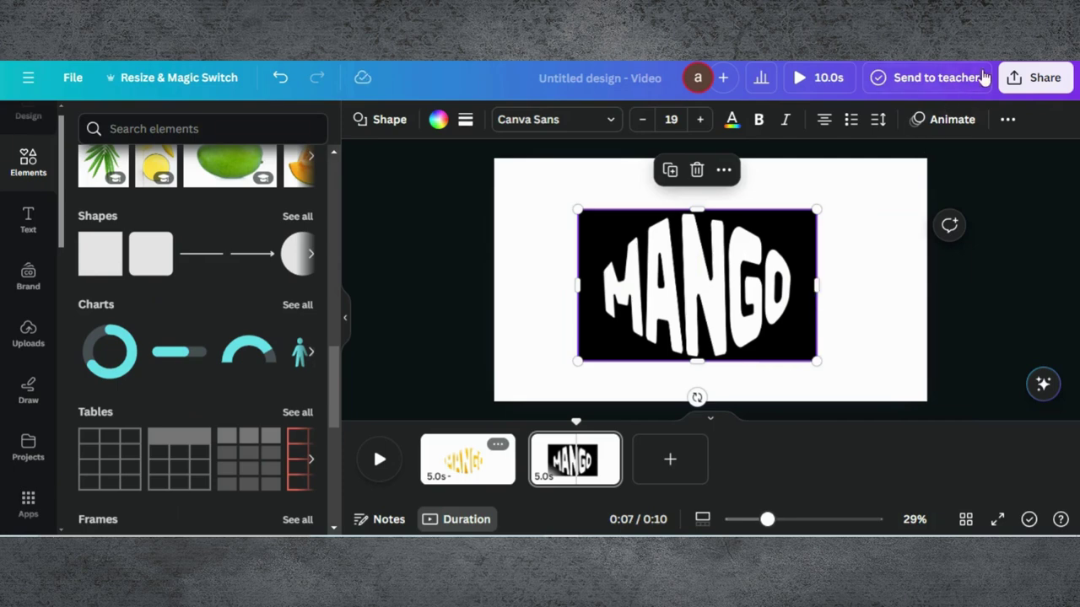
# Open the design's download settings and choose PNG as the file type.
pyautogui.click(1038, 76)
pyautogui.scroll(-3, 774, 236)
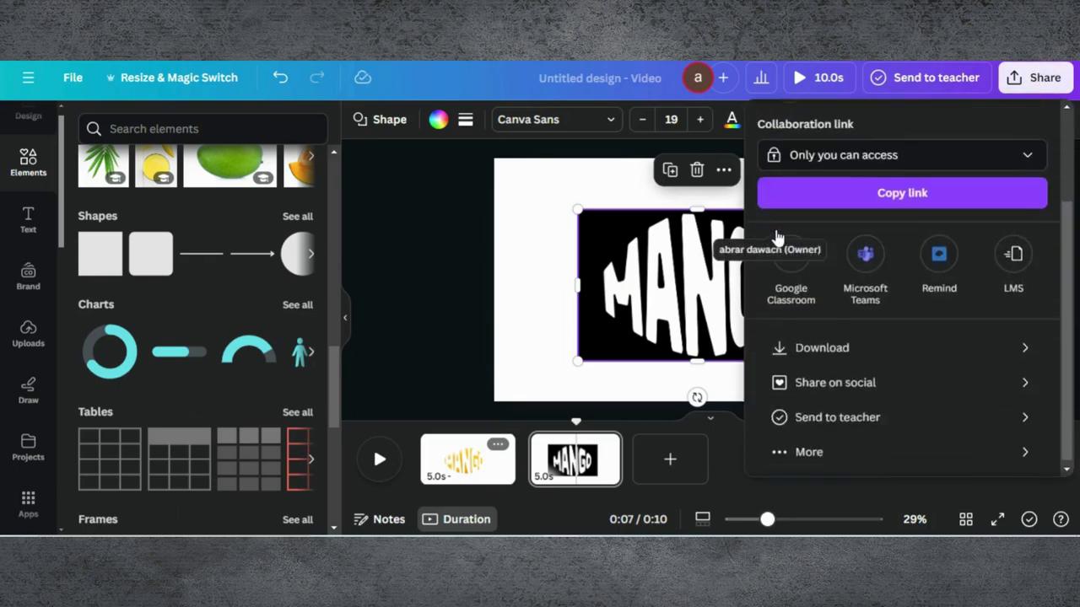
pyautogui.click(820, 345)
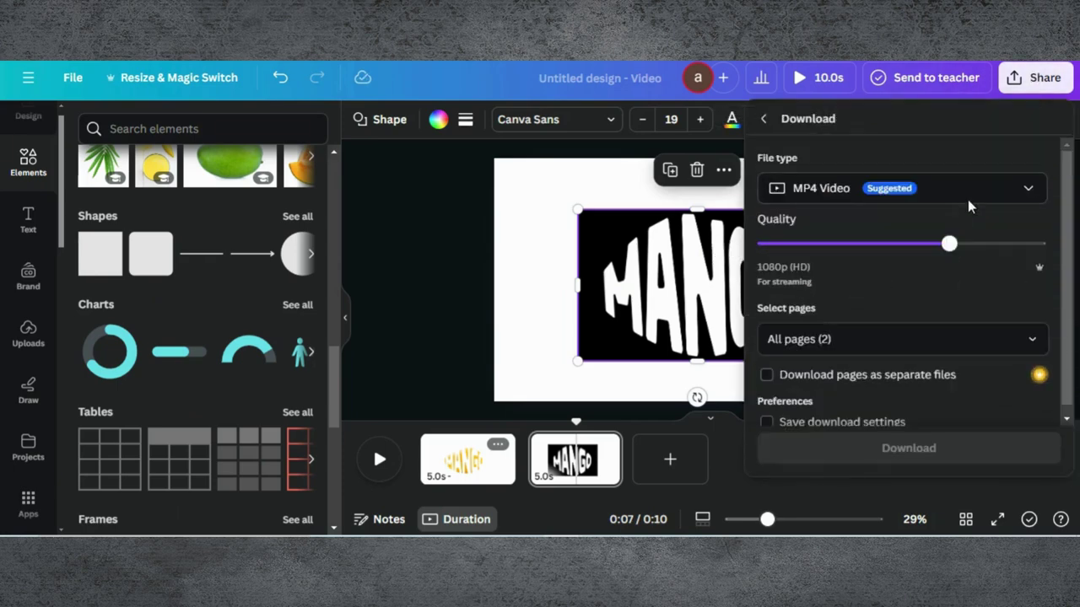
pyautogui.click(1025, 194)
pyautogui.click(801, 283)
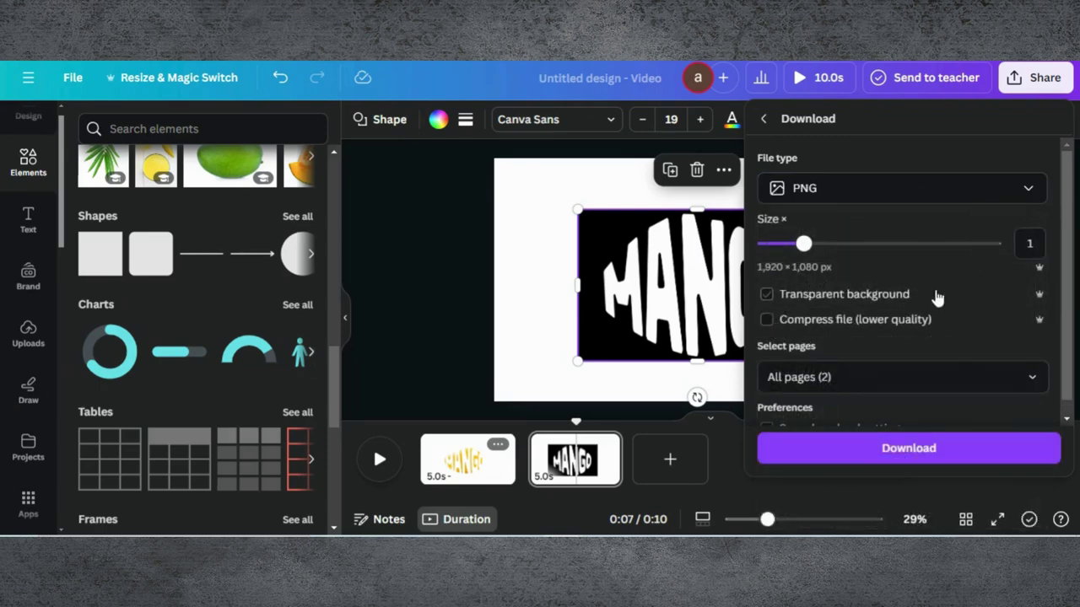
# Limit the download to page 2 only.
pyautogui.click(972, 371)
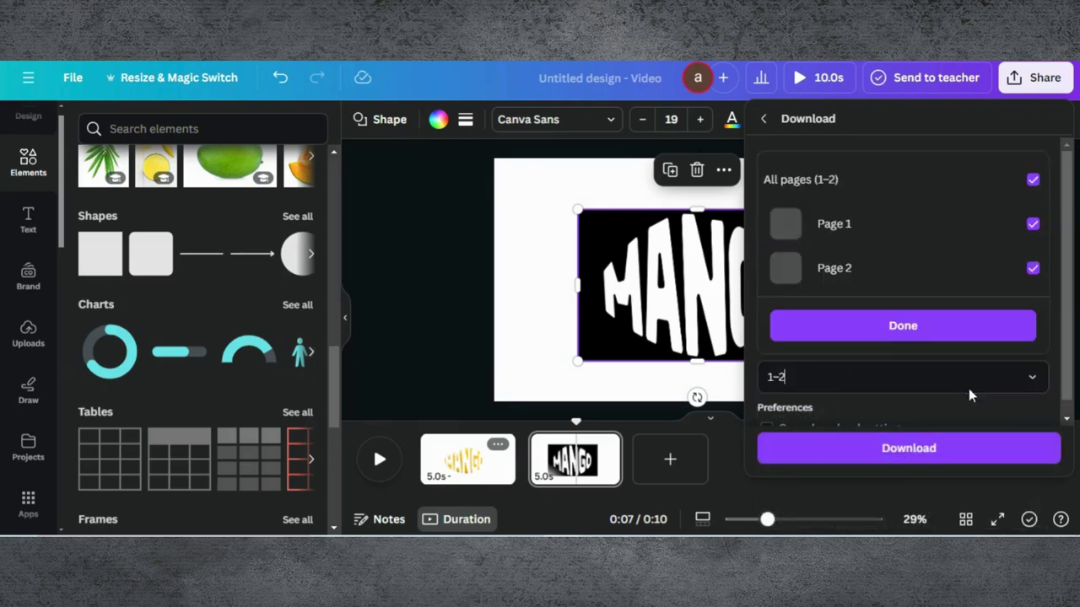
pyautogui.click(1033, 179)
pyautogui.click(1032, 270)
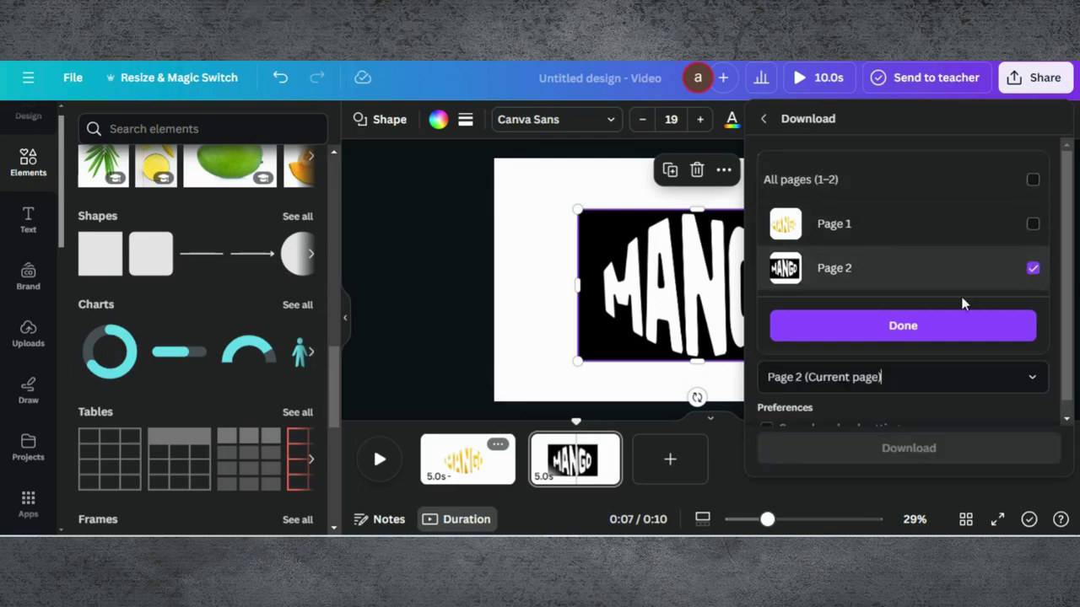
pyautogui.click(918, 325)
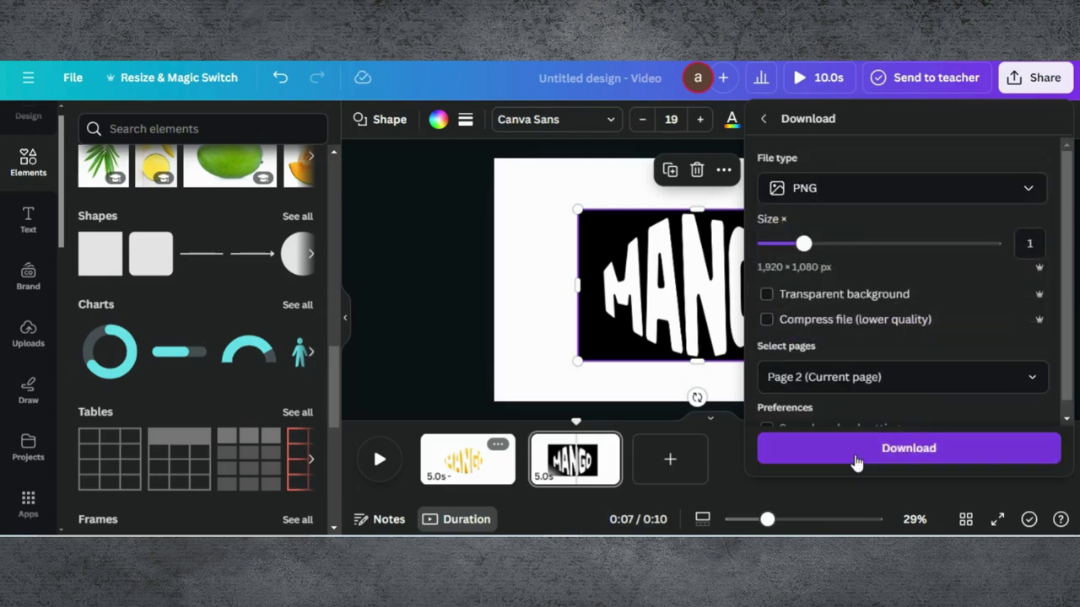
# Download page 2 as a PNG and return to the canvas.
pyautogui.click(856, 447)
pyautogui.click(421, 290)
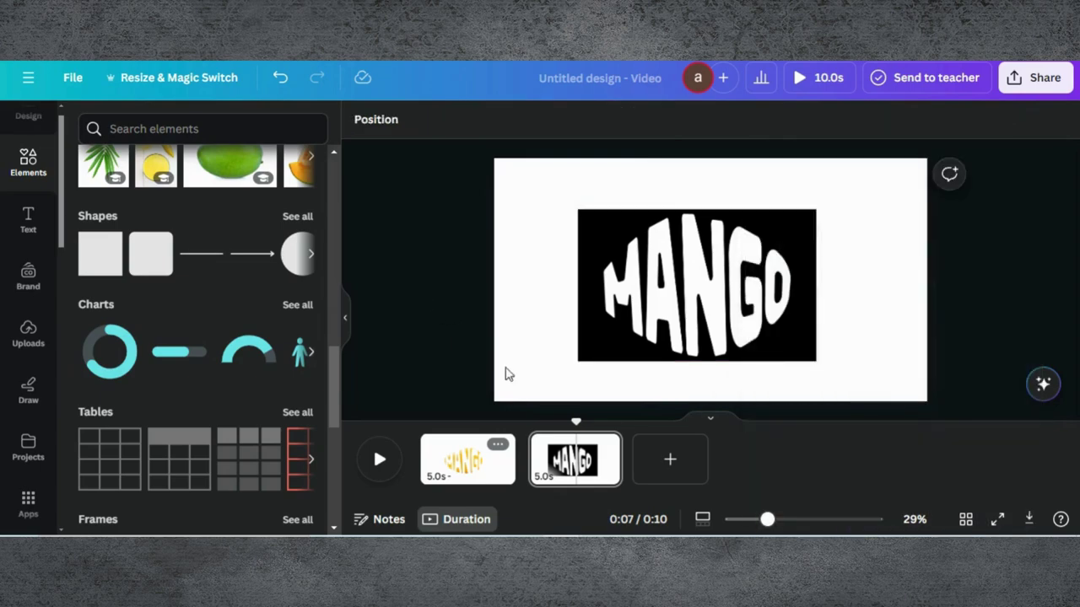
# On page 1, delete the lettering cutout that covers the mango photo.
pyautogui.click(466, 460)
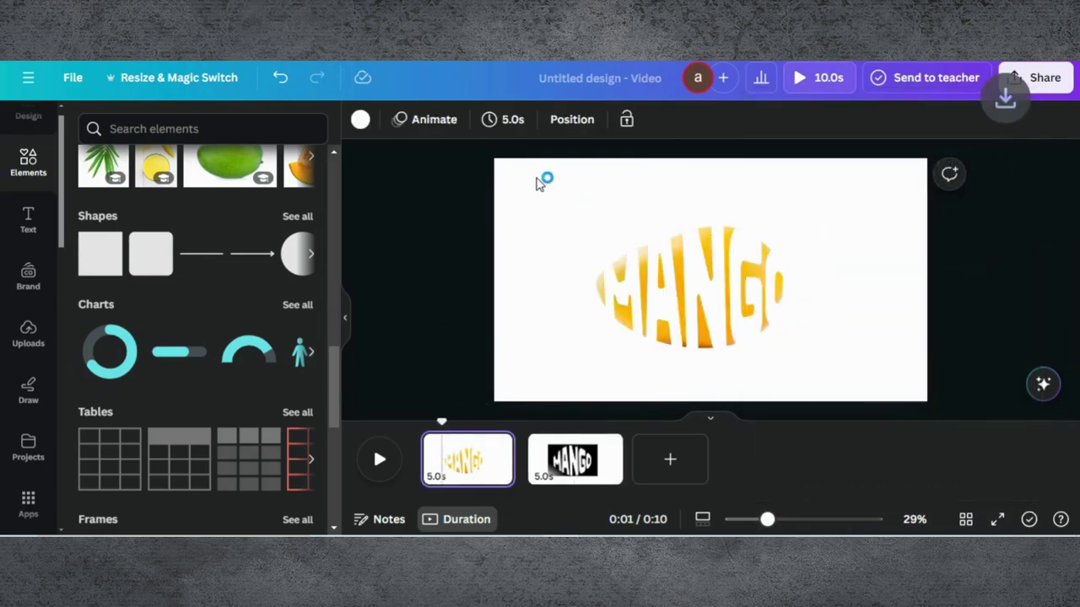
pyautogui.click(656, 273)
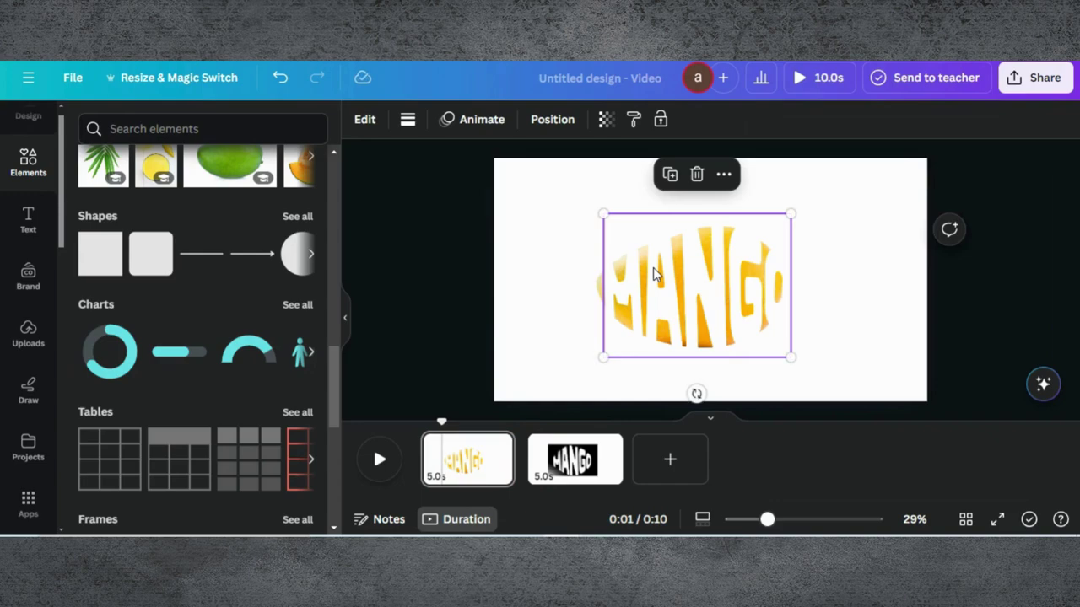
pyautogui.press('Delete')
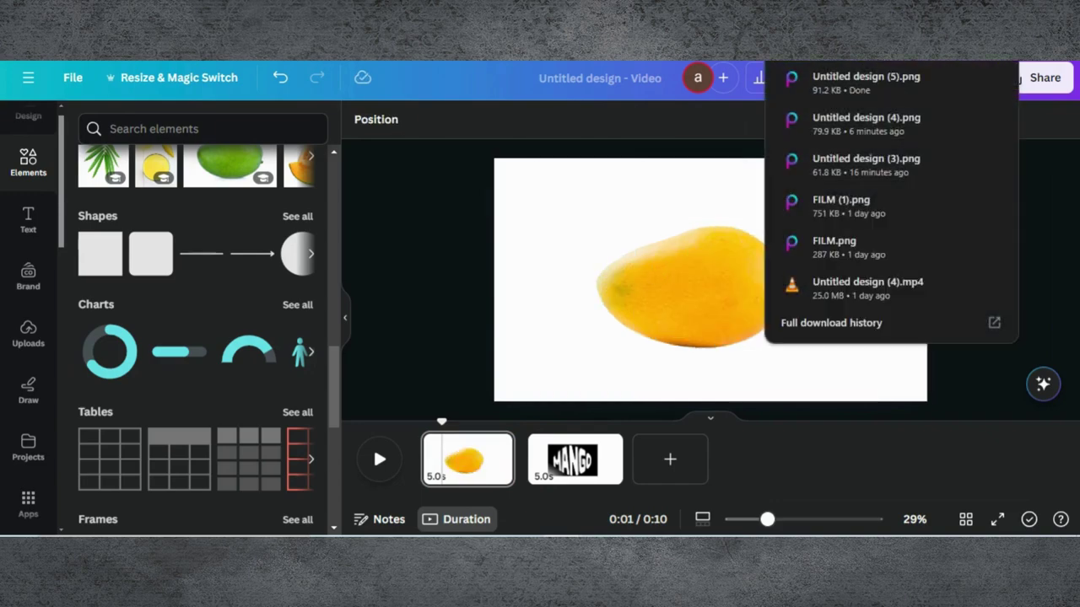
# Upload the downloaded Untitled design (5).png, add it to page 1, and move and enlarge it over the mango photo.
pyautogui.moveTo(855, 88); pyautogui.dragTo(202, 287)
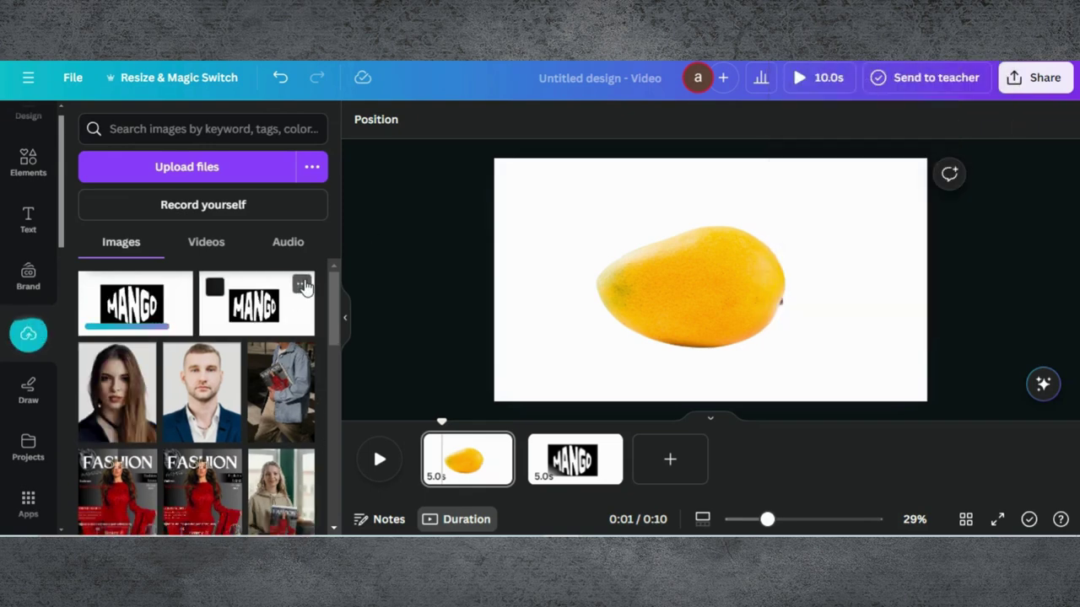
pyautogui.click(146, 314)
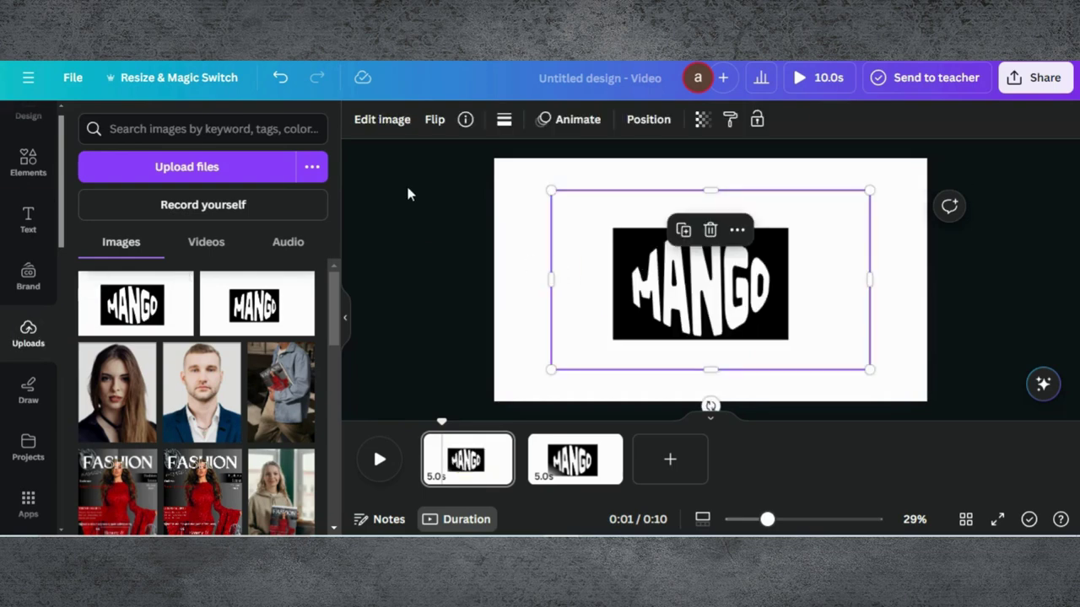
pyautogui.moveTo(661, 266); pyautogui.dragTo(628, 248)
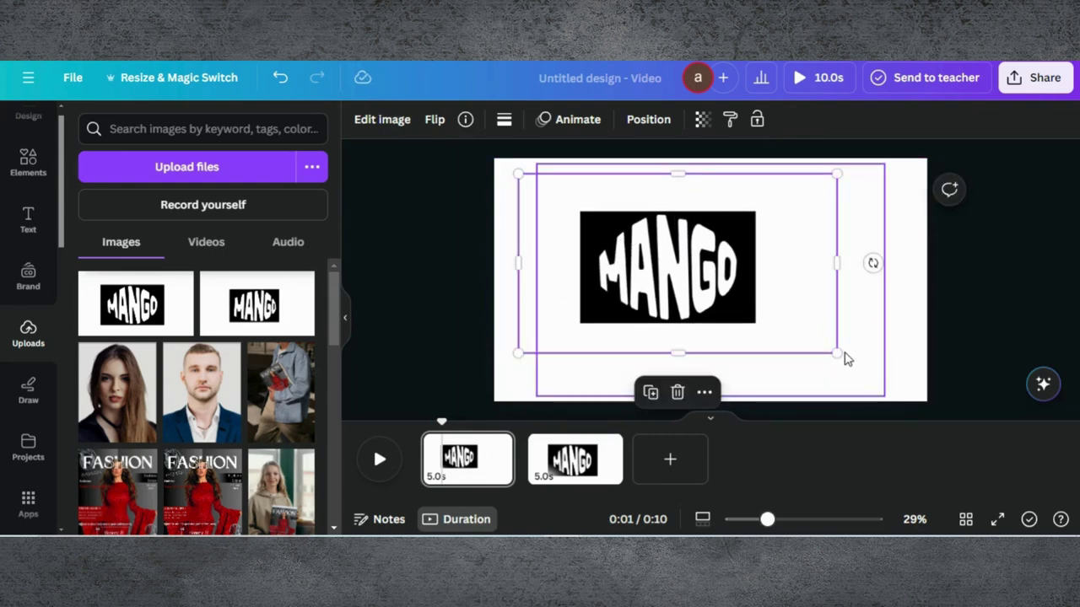
pyautogui.moveTo(836, 353); pyautogui.dragTo(879, 377)
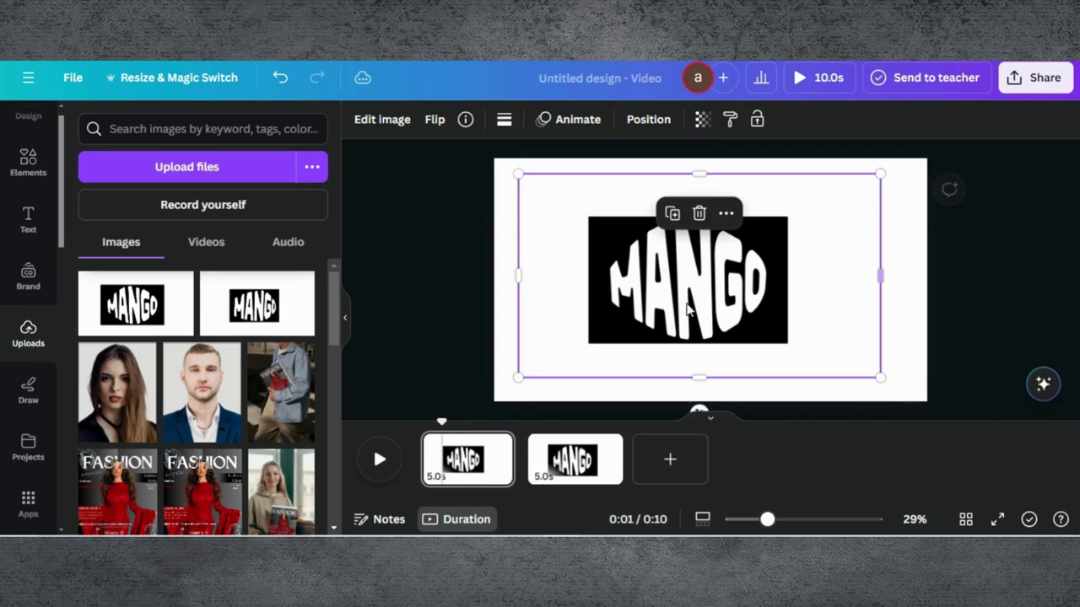
# Apply BG Remover to the black-and-white MANGO image on page 1.
pyautogui.click(381, 119)
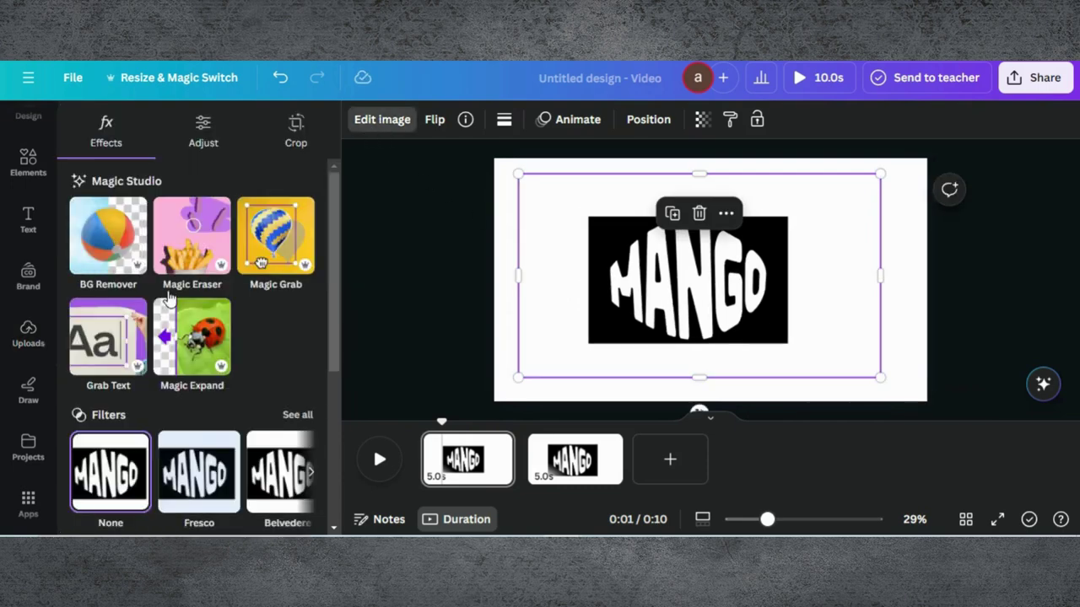
pyautogui.scroll(-3, 168, 297)
pyautogui.scroll(2, 127, 240)
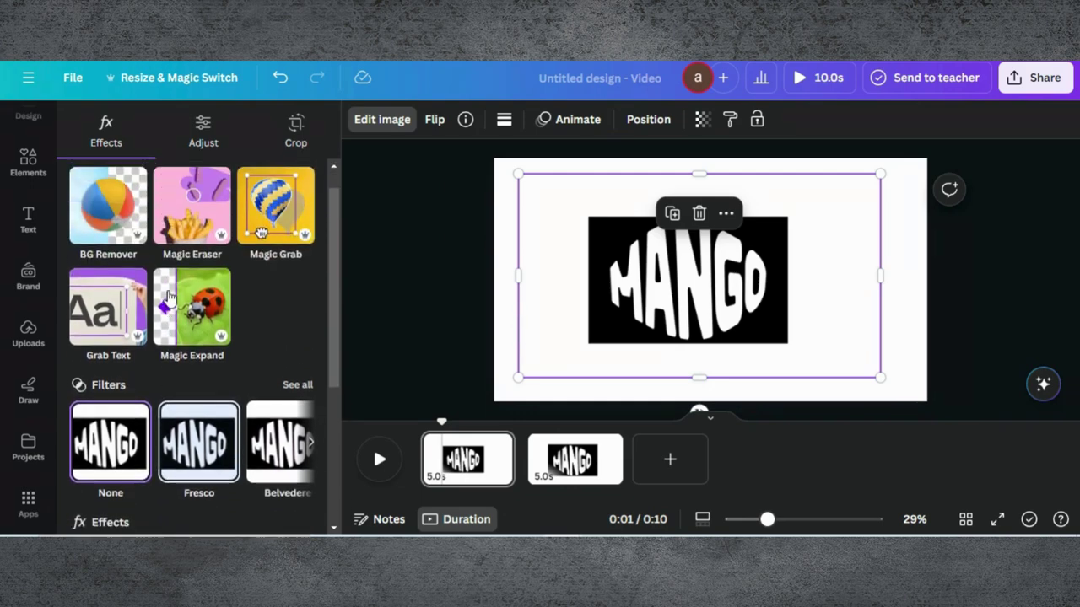
pyautogui.click(124, 231)
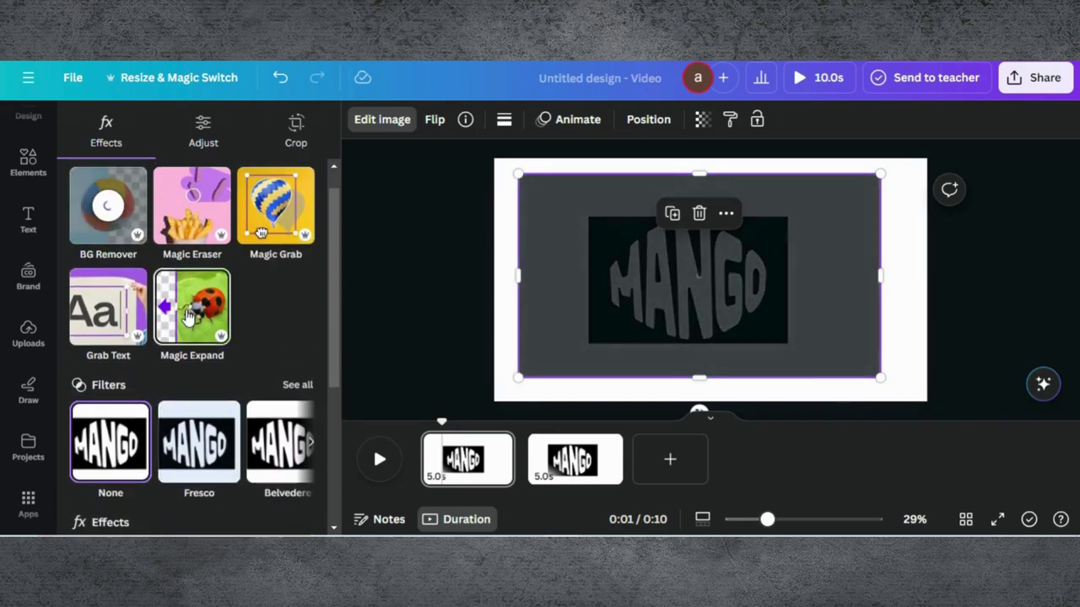
# Apply the Cherry Duotone effect to the MANGO image.
pyautogui.scroll(-3, 188, 313)
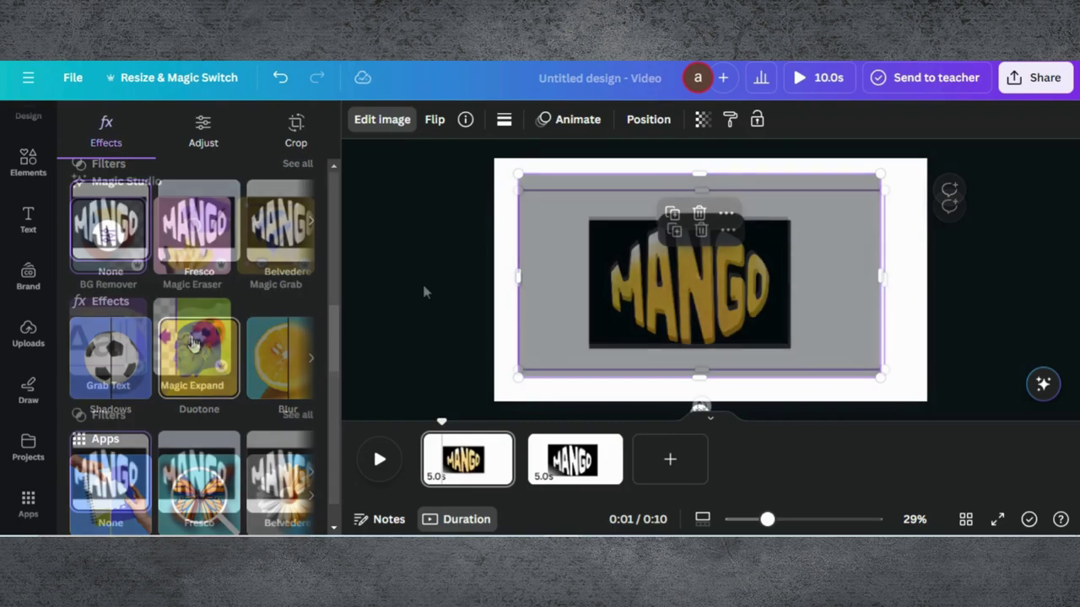
pyautogui.scroll(-1, 264, 319)
pyautogui.scroll(-2, 265, 318)
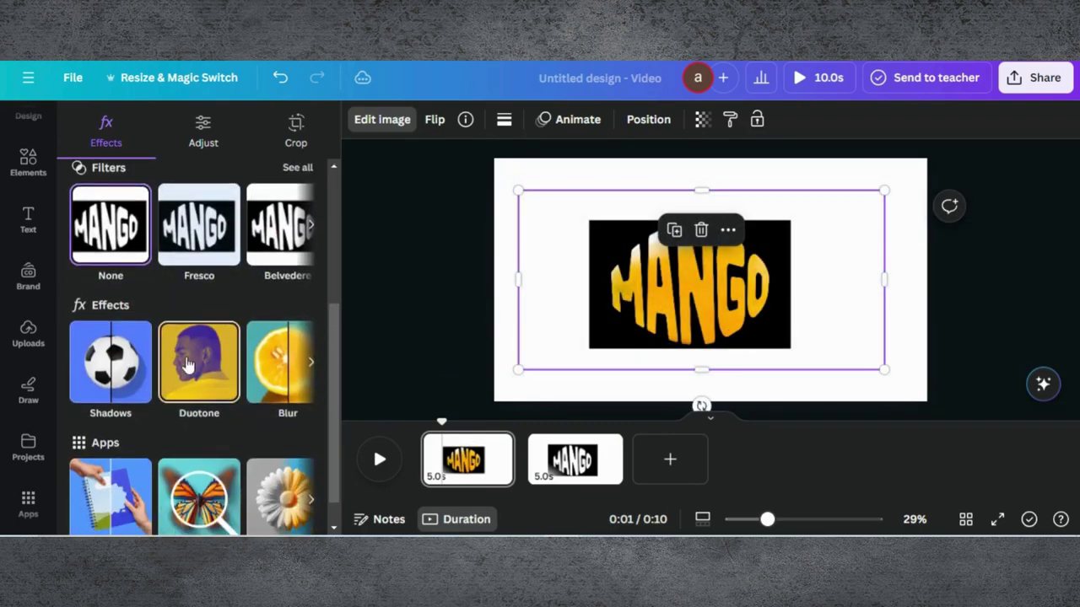
pyautogui.click(187, 364)
pyautogui.click(191, 308)
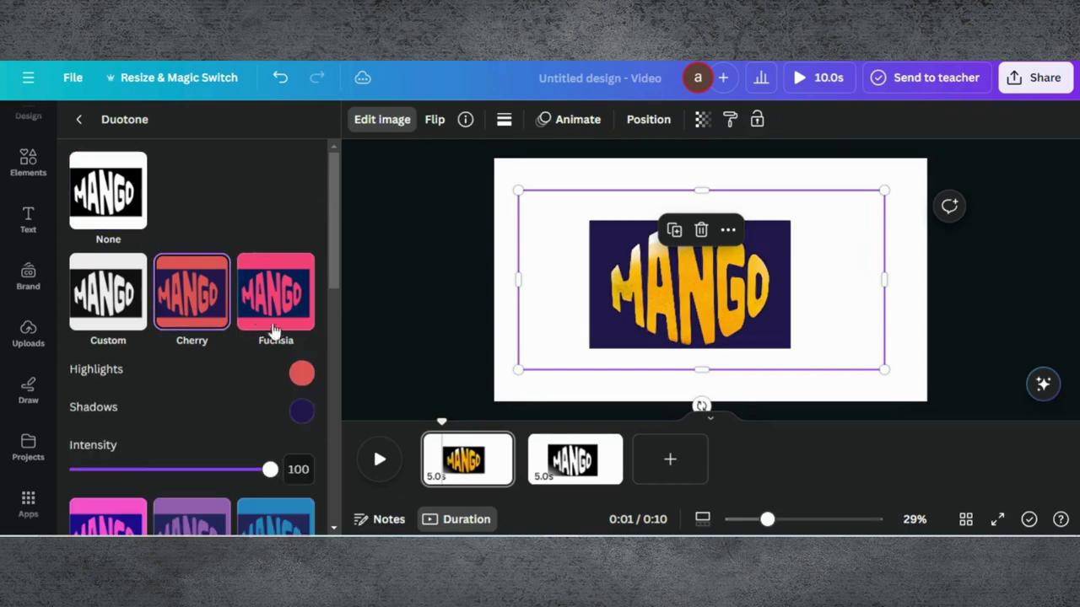
# Set the Duotone highlights to a near-white color and the shadows to #FFFFFF.
pyautogui.click(301, 372)
pyautogui.click(318, 211)
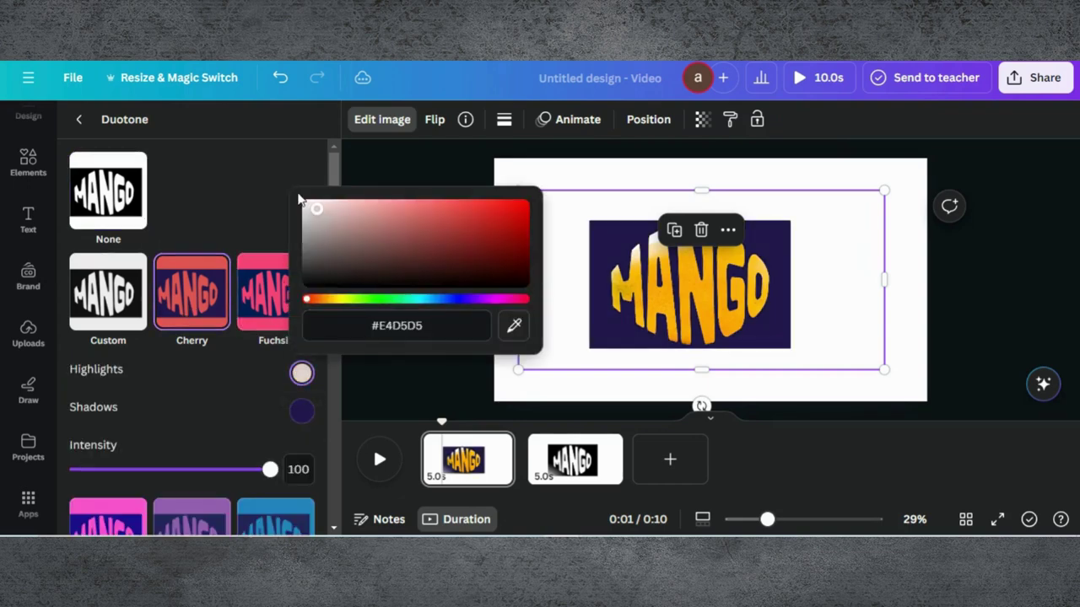
pyautogui.click(307, 413)
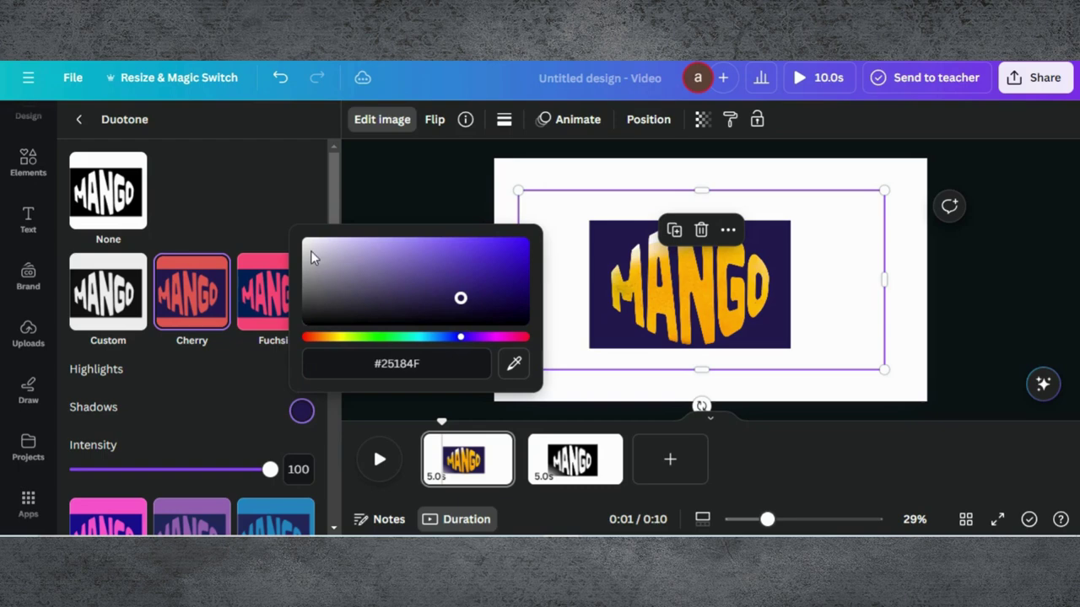
pyautogui.moveTo(312, 257); pyautogui.dragTo(296, 234)
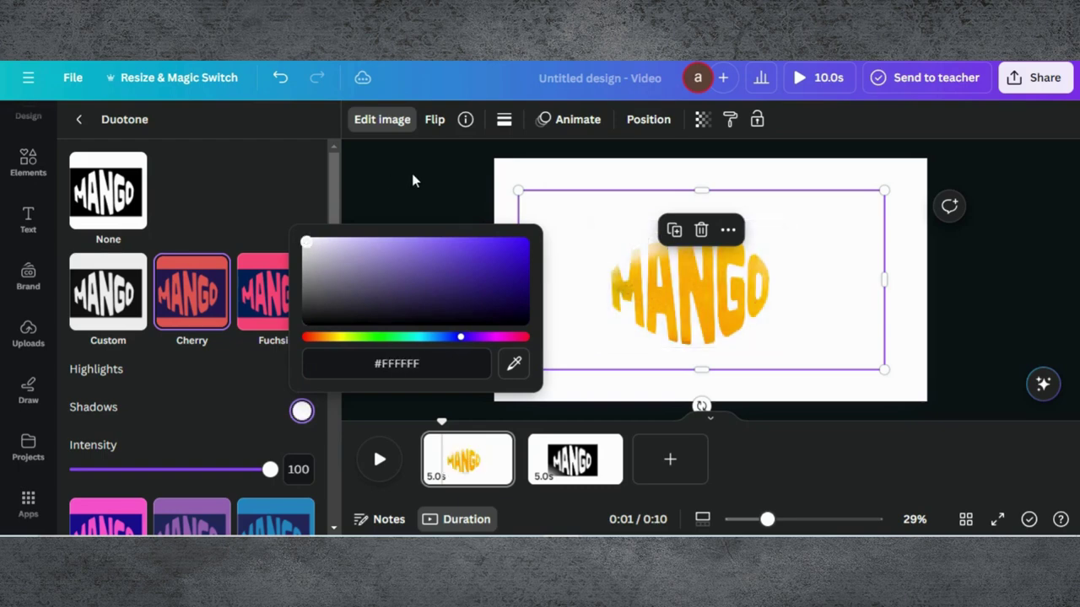
pyautogui.click(411, 179)
# Crop the MANGO overlay's left and right sides close to the lettering and enlarge it slightly to match the mango photo.
pyautogui.moveTo(526, 280); pyautogui.dragTo(610, 282)
pyautogui.moveTo(884, 281); pyautogui.dragTo(764, 287)
pyautogui.moveTo(777, 198); pyautogui.dragTo(798, 199)
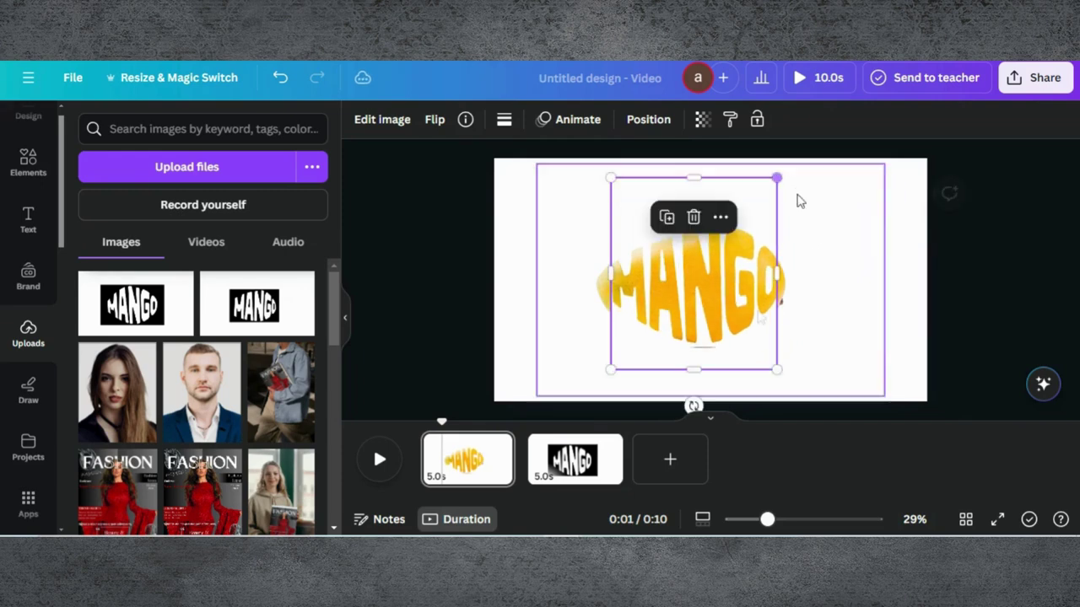
pyautogui.moveTo(777, 372); pyautogui.dragTo(776, 374)
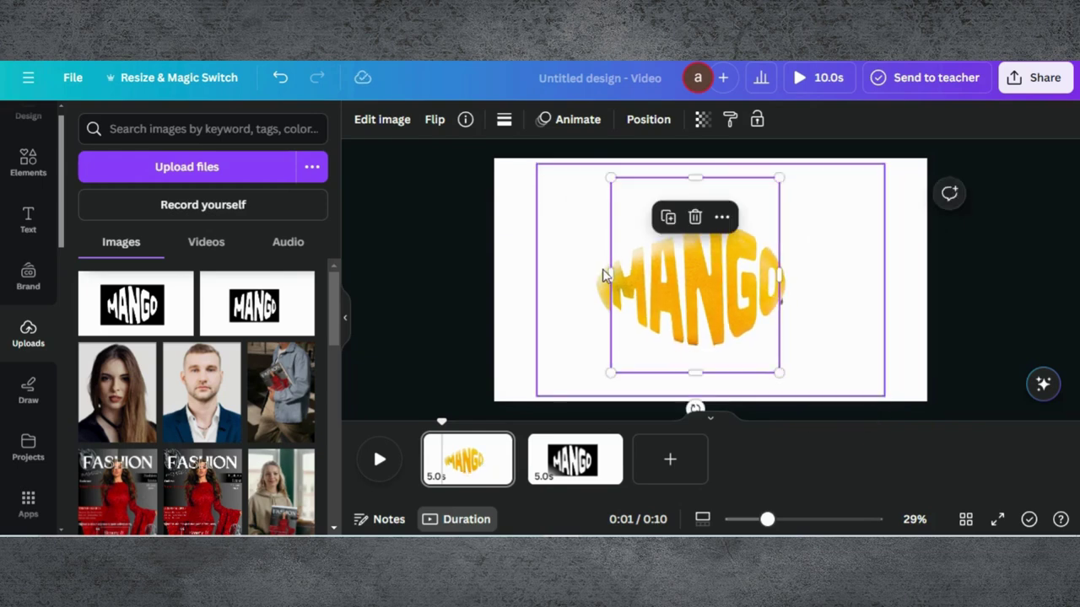
pyautogui.moveTo(606, 372); pyautogui.dragTo(604, 377)
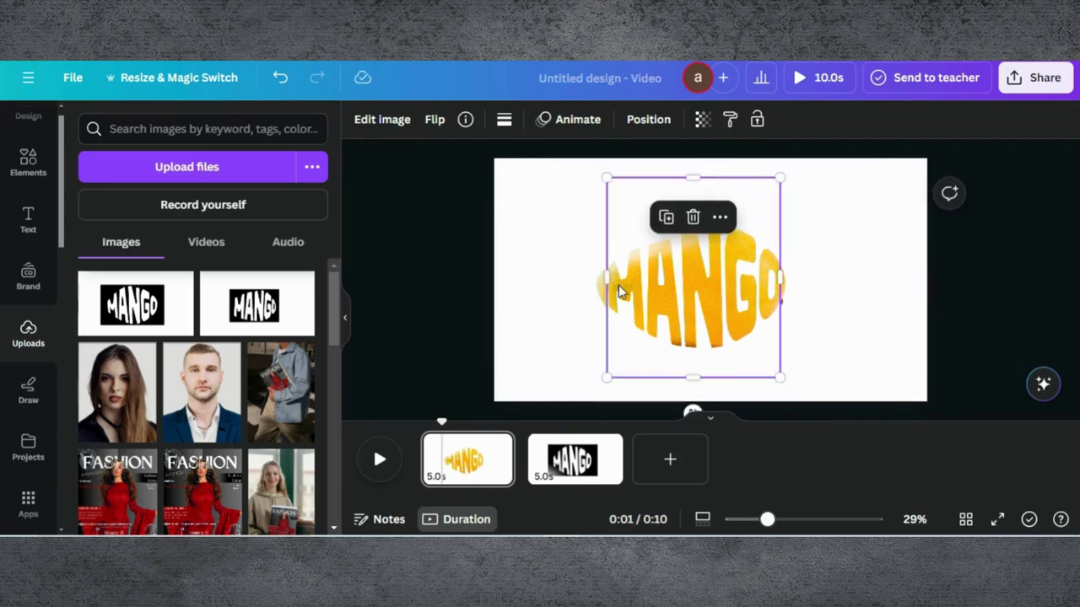
pyautogui.moveTo(602, 275); pyautogui.dragTo(608, 275)
# Fine-tune the MANGO overlay's left edge and lower-left corner so the letters fit the mango's outline.
pyautogui.click(841, 293)
pyautogui.click(615, 294)
pyautogui.moveTo(612, 278); pyautogui.dragTo(617, 282)
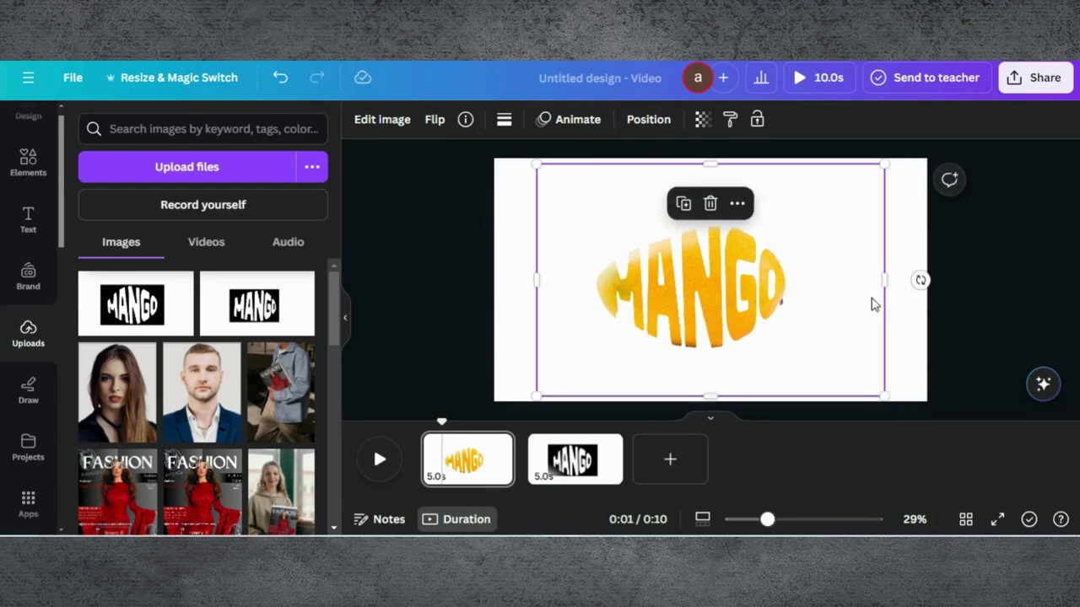
pyautogui.moveTo(617, 378); pyautogui.dragTo(616, 380)
pyautogui.click(905, 270)
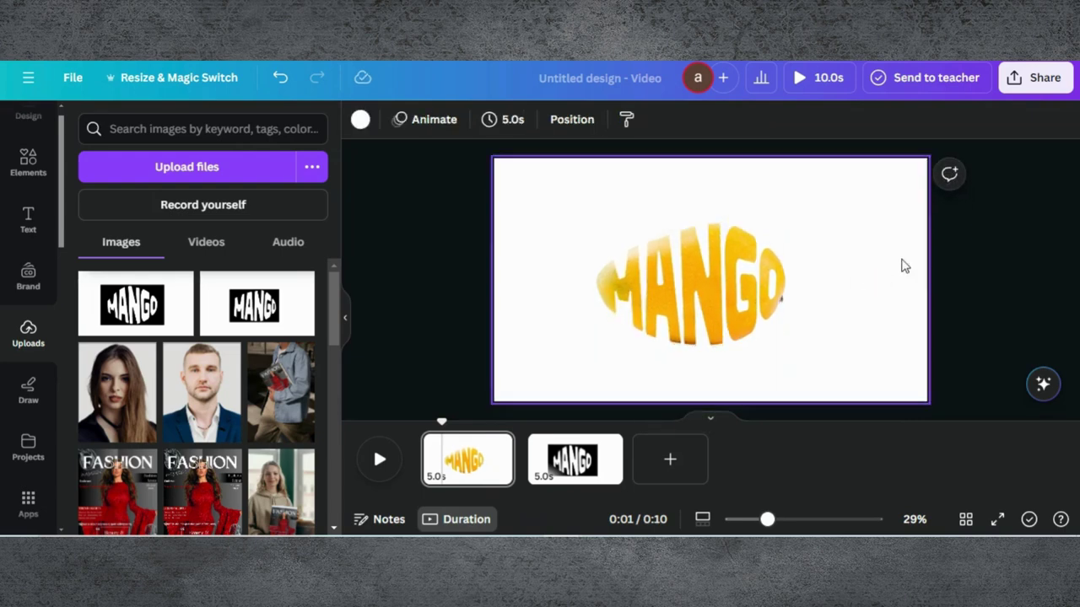
# Open the design's download settings again and choose PNG as the file type.
pyautogui.click(1020, 78)
pyautogui.scroll(-2, 906, 251)
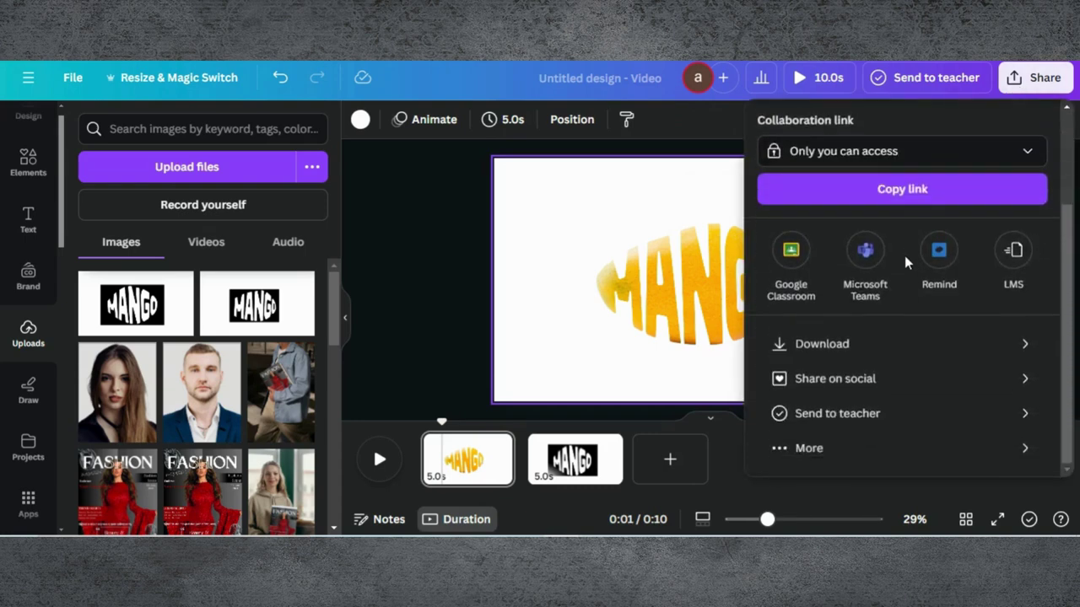
pyautogui.click(857, 346)
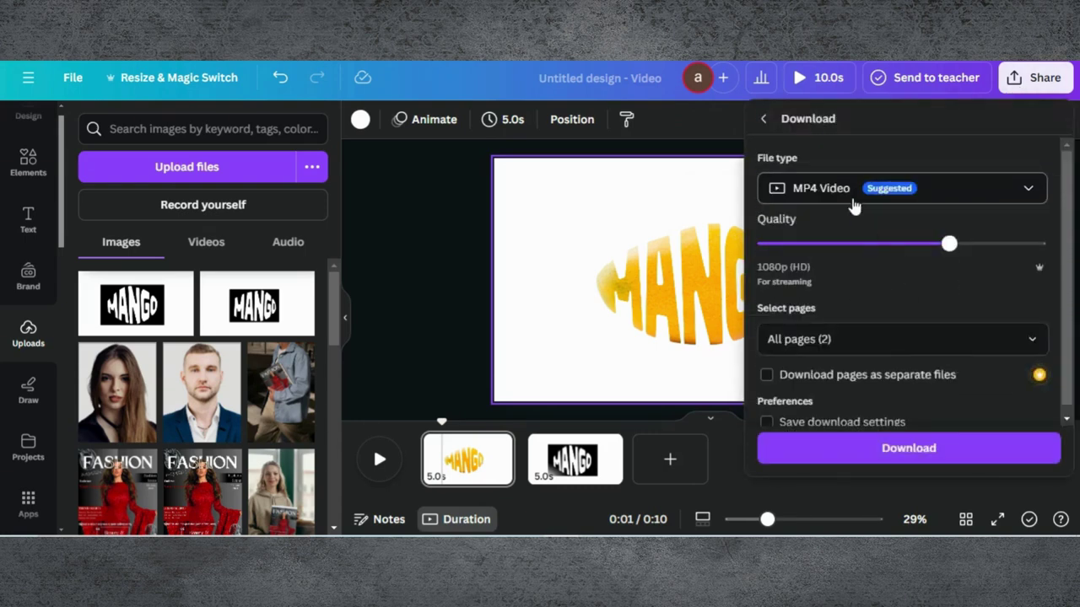
pyautogui.click(847, 199)
pyautogui.click(806, 281)
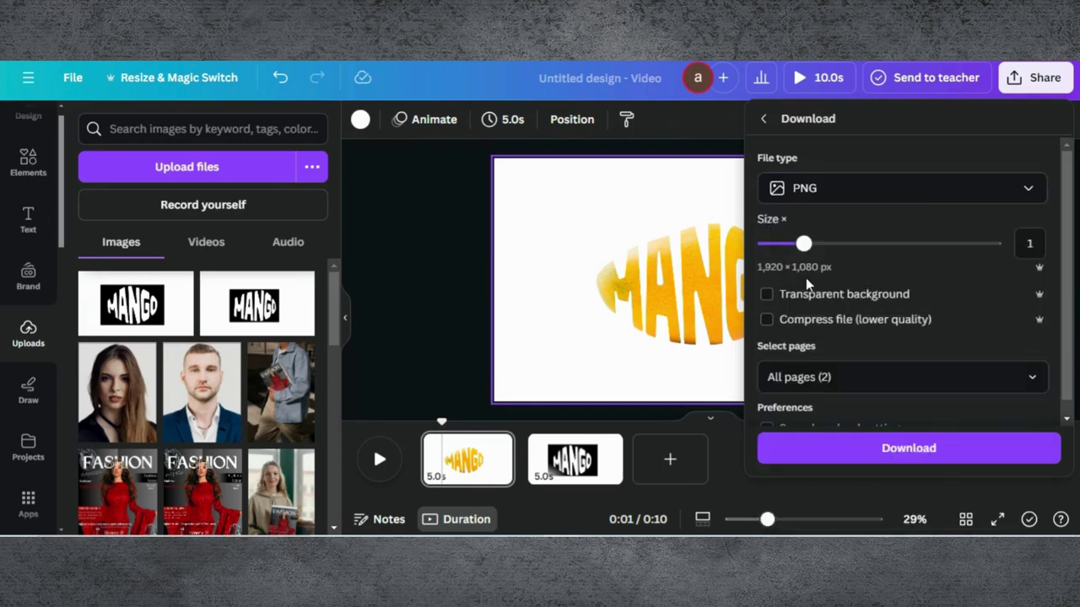
# Limit the download to page 1 only.
pyautogui.click(800, 379)
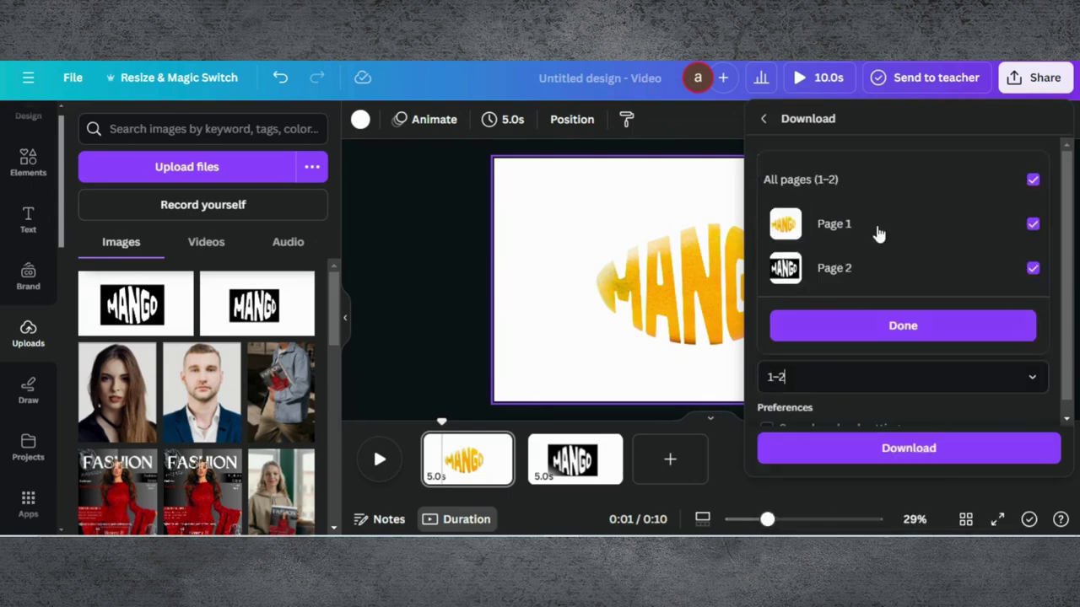
pyautogui.click(1032, 179)
pyautogui.click(1030, 222)
pyautogui.click(899, 325)
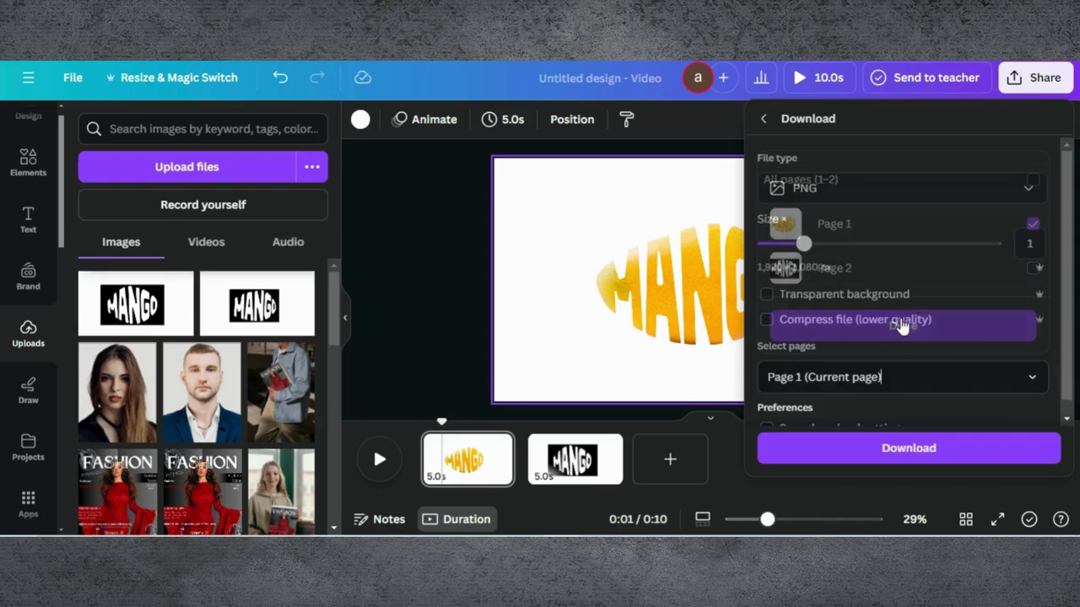